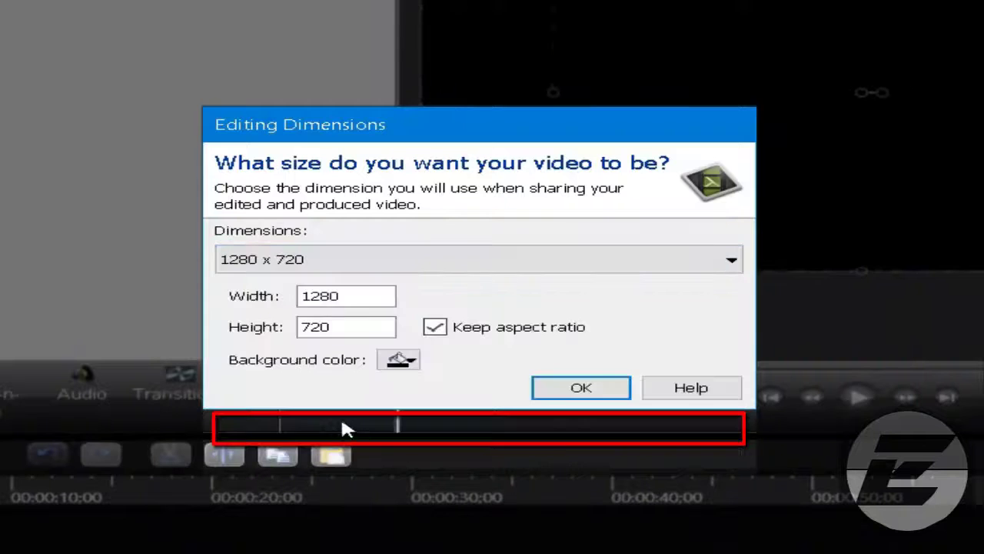
# Step: Accept editing dimensions of 1280 x 720 and stretch the video clip horizontally to fill the canvas width
pyautogui.click(552, 394)
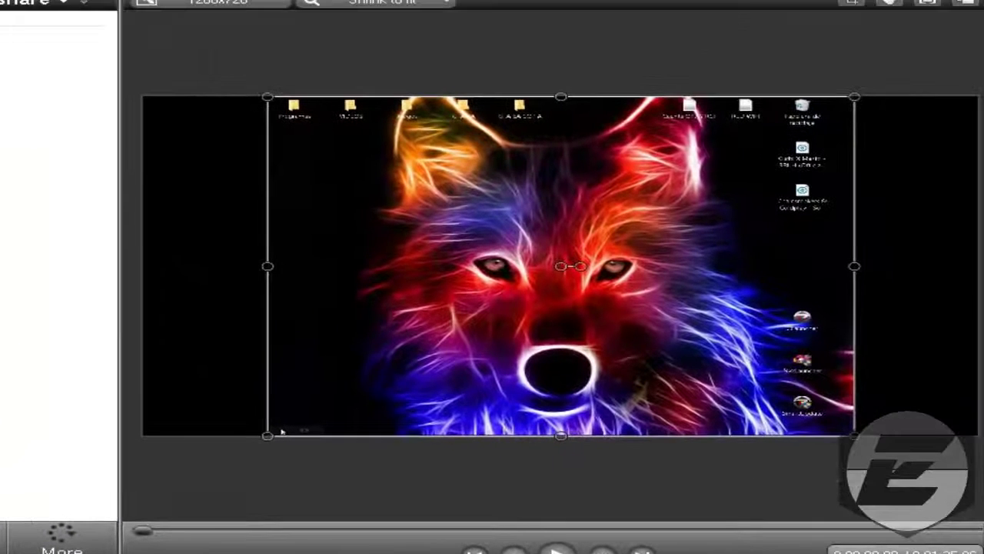
pyautogui.click(363, 371)
pyautogui.moveTo(263, 267); pyautogui.dragTo(140, 273)
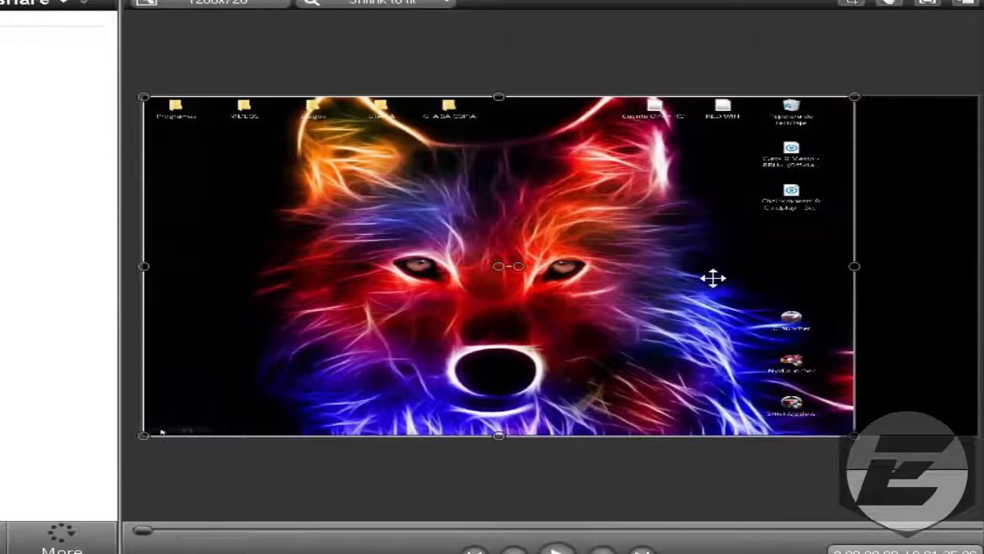
pyautogui.moveTo(854, 265); pyautogui.dragTo(973, 266)
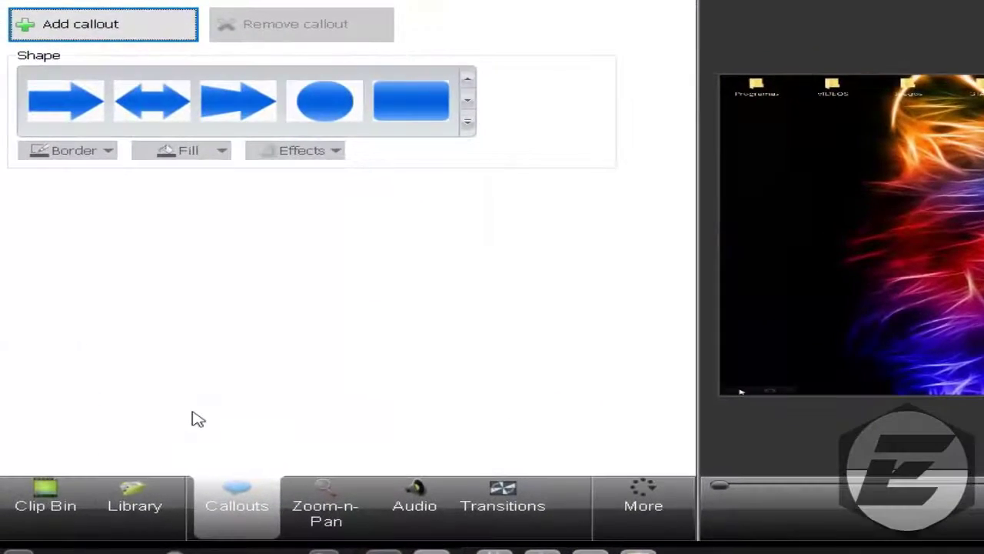
# Step: Place the Callout - Arrow 2 item from the library's Theme - All Polished folder on Track 2 at about 3 seconds
pyautogui.click(142, 484)
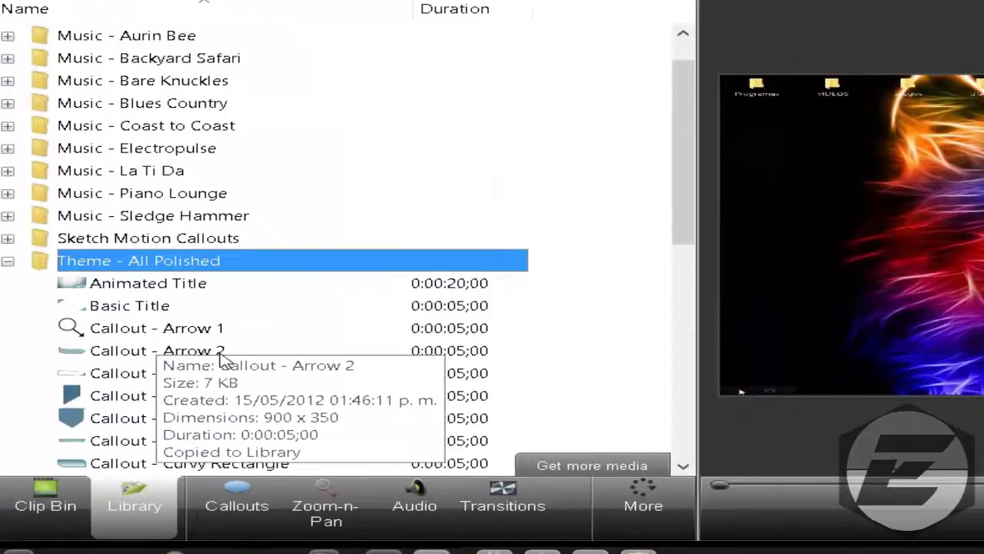
pyautogui.scroll(-8, 253, 358)
pyautogui.scroll(4, 223, 359)
pyautogui.scroll(1, 225, 361)
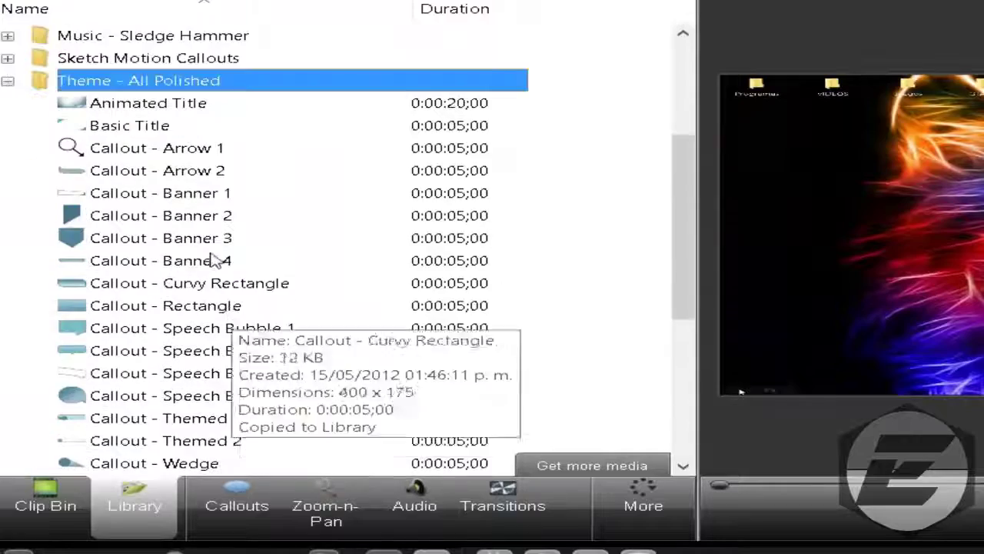
pyautogui.click(165, 170)
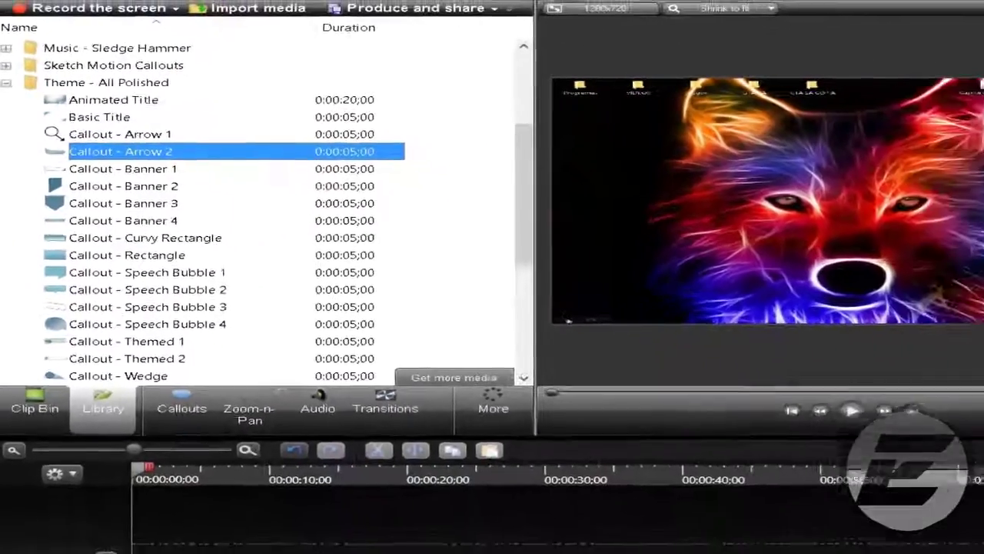
pyautogui.moveTo(140, 162); pyautogui.dragTo(187, 503)
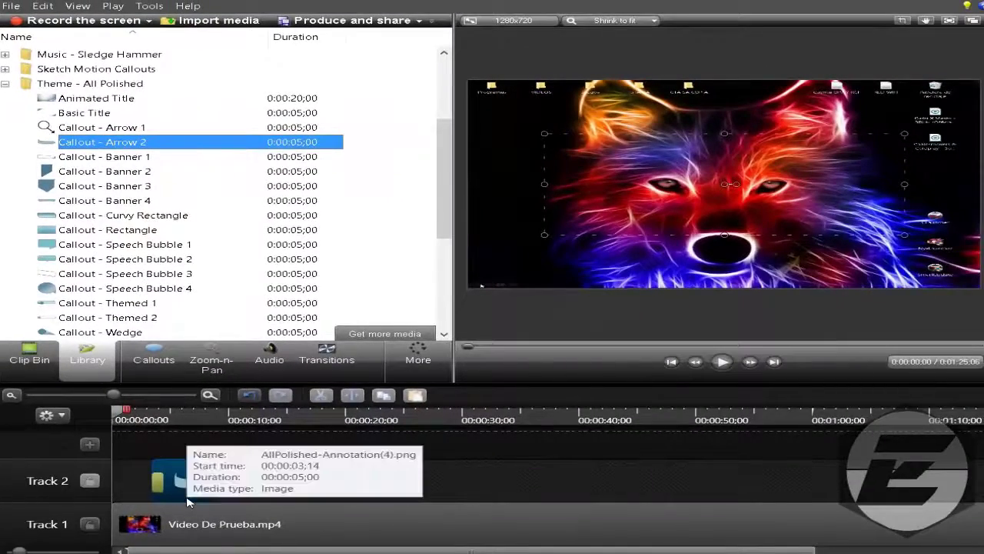
# Step: Preview the arrow callout at 00:00:03;14 and delete it from Track 2
pyautogui.click(29, 358)
pyautogui.click(156, 419)
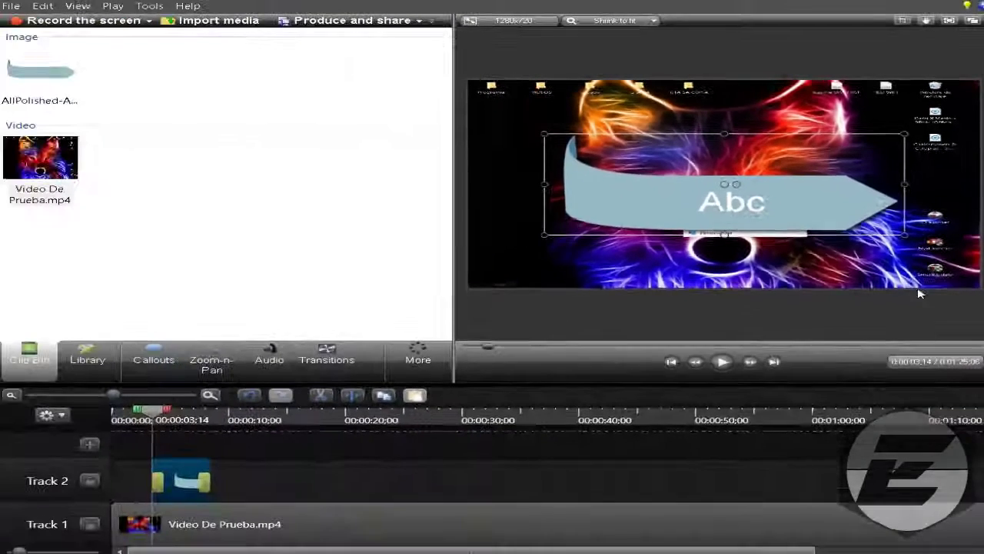
pyautogui.press('Delete')
# Step: Add a Sketch Motion oval callout to Track 2 at 00:00:03;14
pyautogui.click(154, 358)
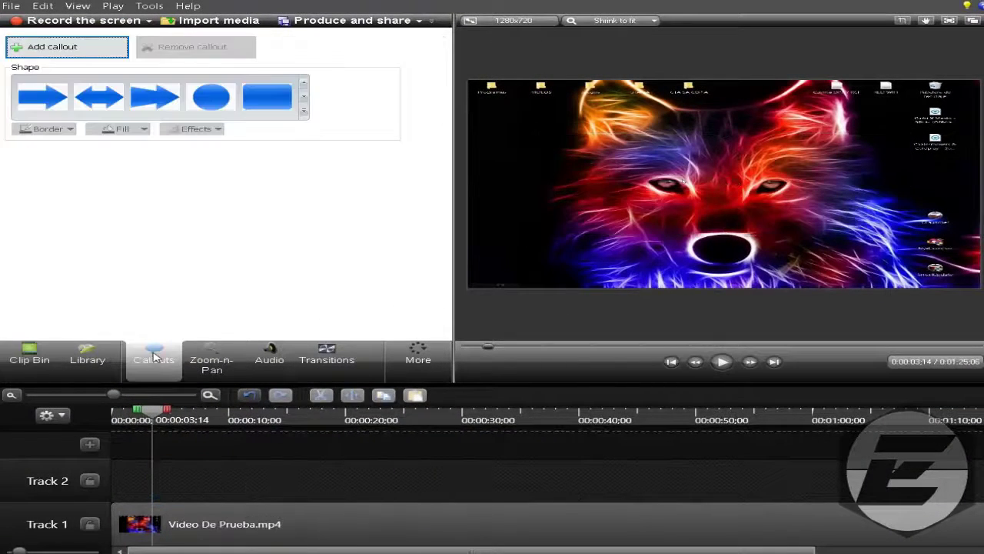
pyautogui.click(304, 112)
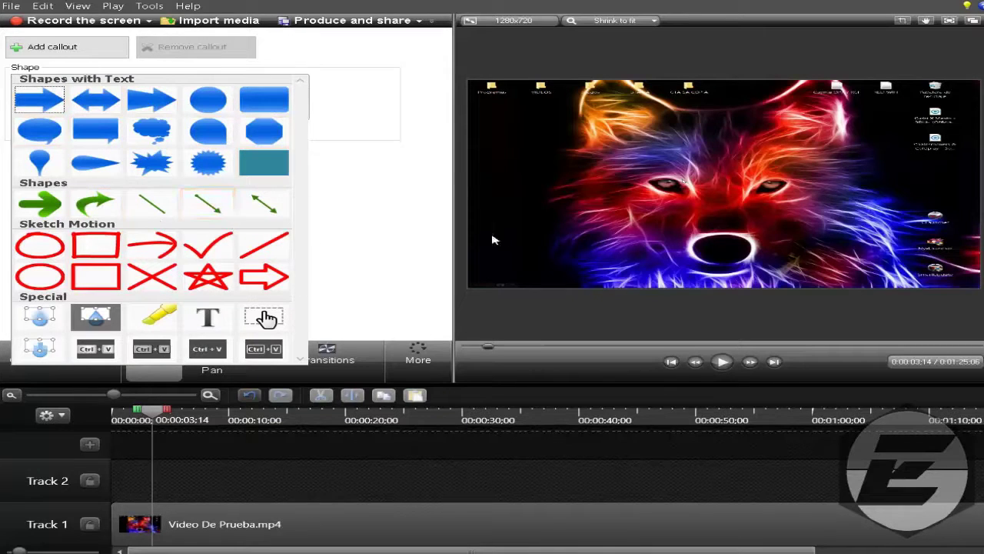
pyautogui.click(40, 277)
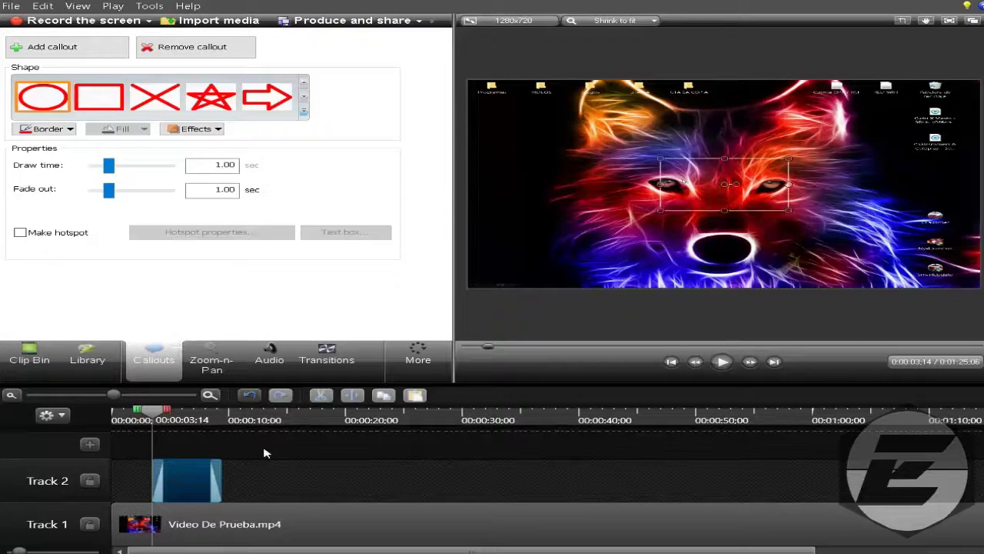
# Step: Shrink the oval callout and place it around the uppermost launcher icon near the video's right edge
pyautogui.click(180, 423)
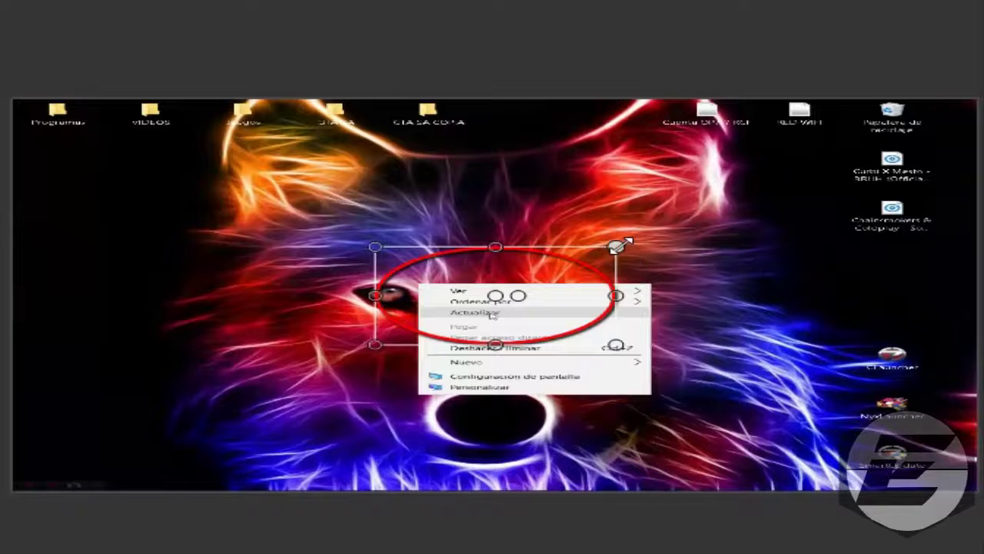
pyautogui.moveTo(620, 246); pyautogui.dragTo(483, 276)
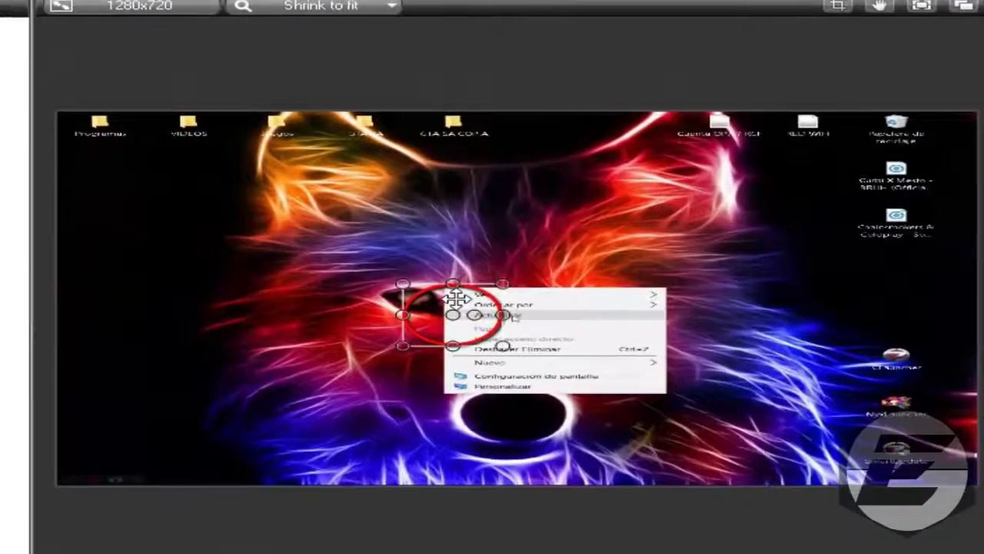
pyautogui.moveTo(432, 294); pyautogui.dragTo(889, 355)
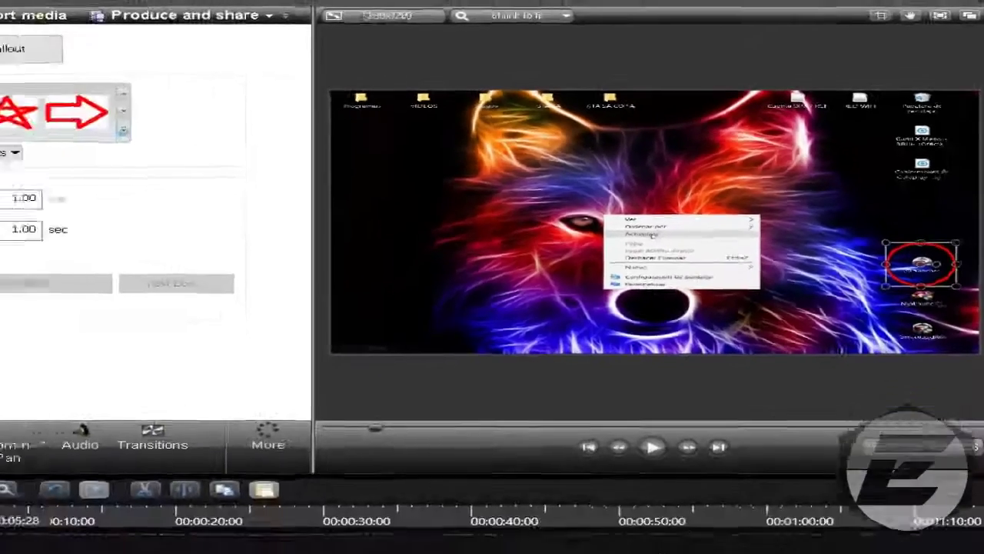
pyautogui.click(733, 452)
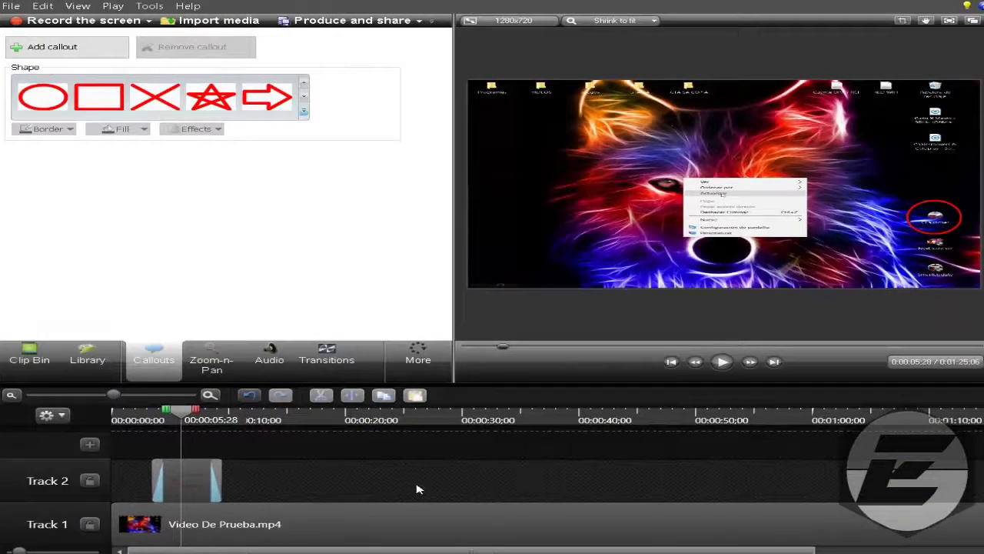
# Step: Set the oval callout's draw time to 4.63 seconds and play back the slow drawing effect
pyautogui.moveTo(176, 416); pyautogui.dragTo(152, 429)
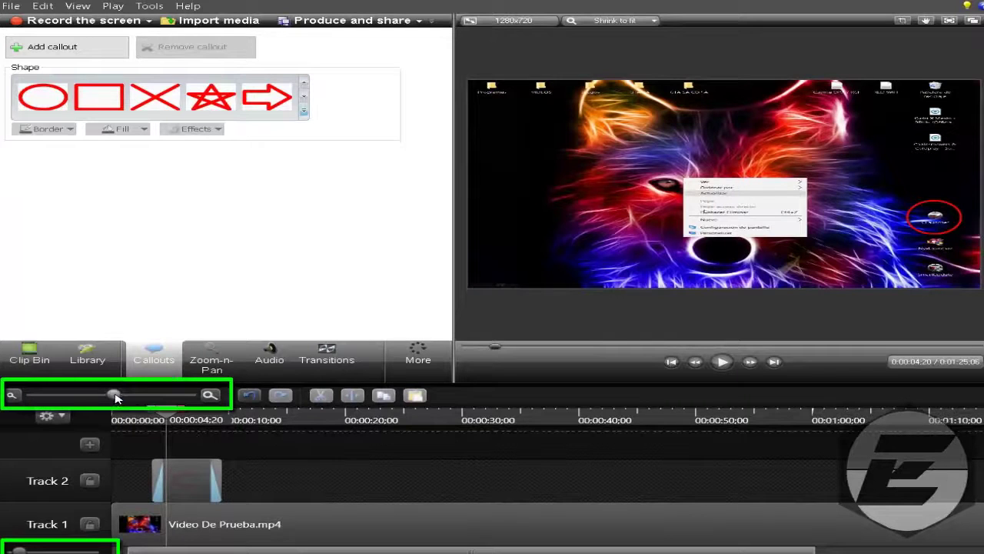
pyautogui.moveTo(115, 396); pyautogui.dragTo(145, 396)
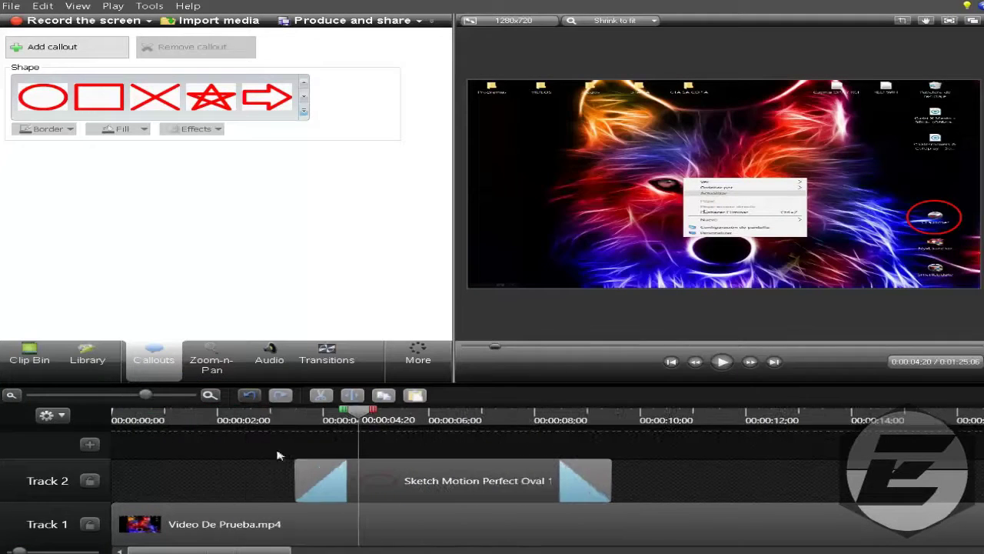
pyautogui.click(443, 486)
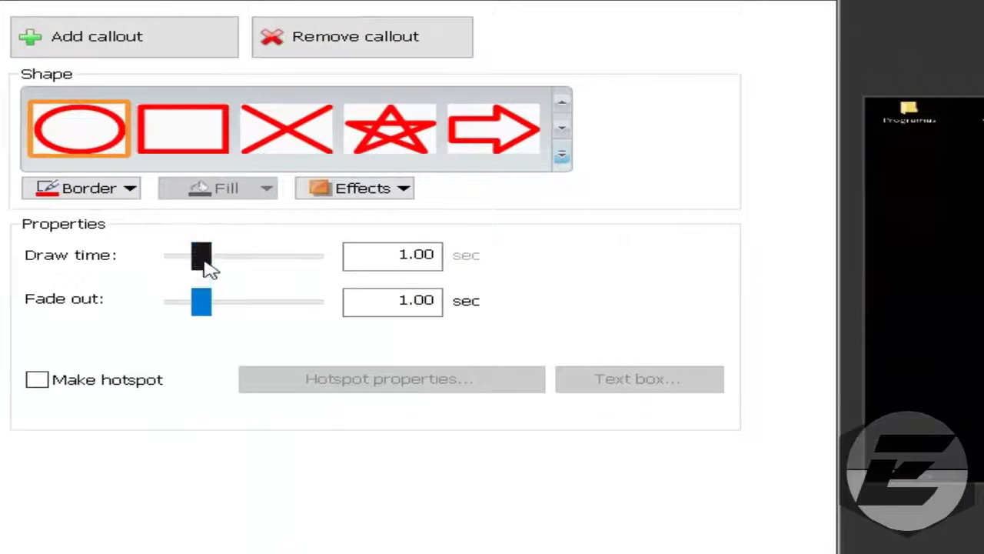
pyautogui.moveTo(206, 266)
pyautogui.mouseDown()
pyautogui.moveTo(341, 275)
pyautogui.moveTo(300, 274)
pyautogui.mouseUp()
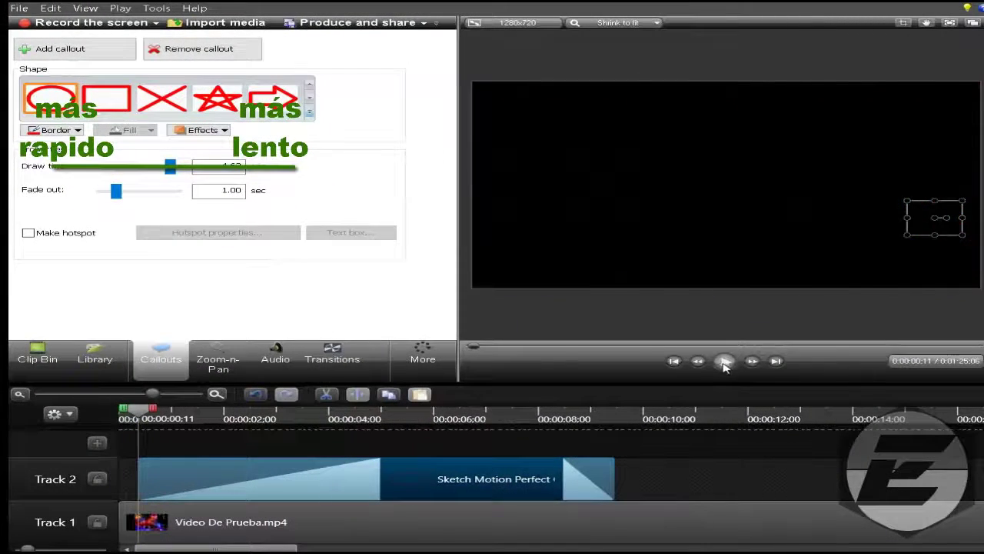
pyautogui.click(725, 361)
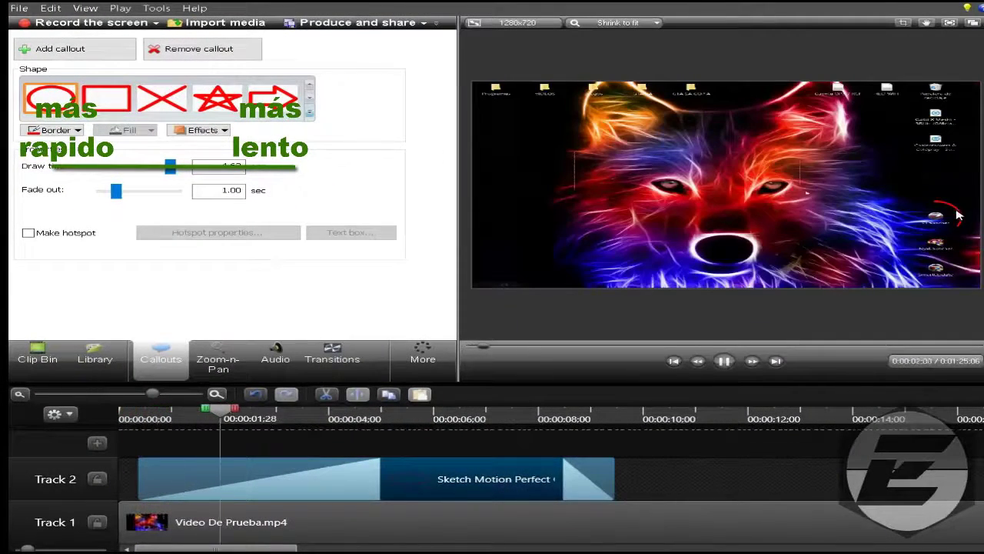
pyautogui.click(725, 361)
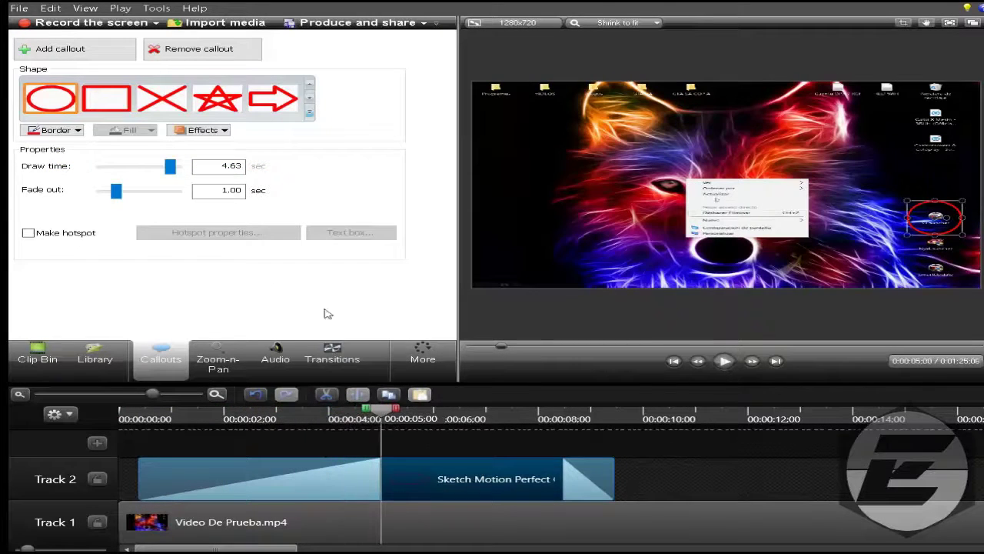
# Step: Set the oval callout's draw time to 0.10 seconds and its fade-out to 1.37 seconds, previewing the effect
pyautogui.moveTo(128, 175); pyautogui.dragTo(103, 174)
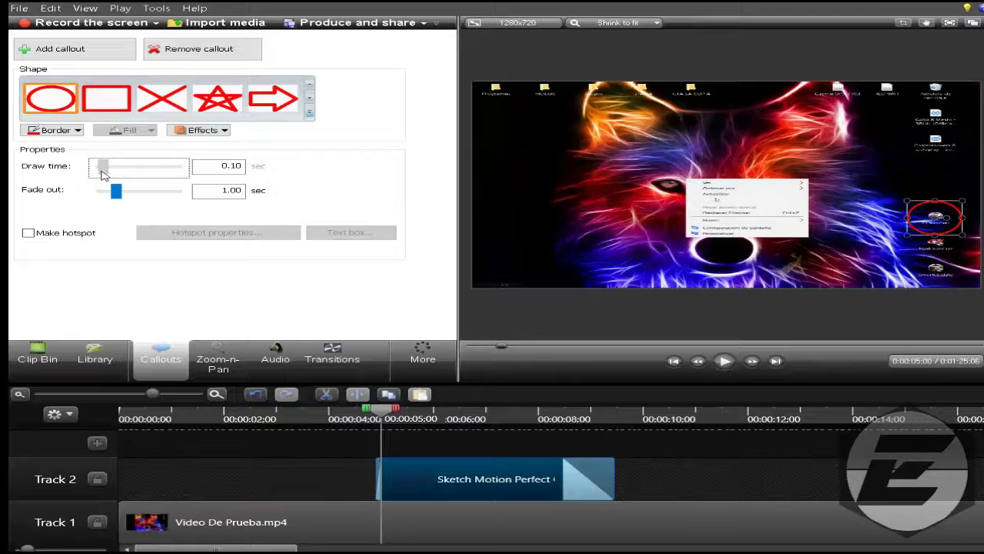
pyautogui.moveTo(364, 416); pyautogui.dragTo(379, 417)
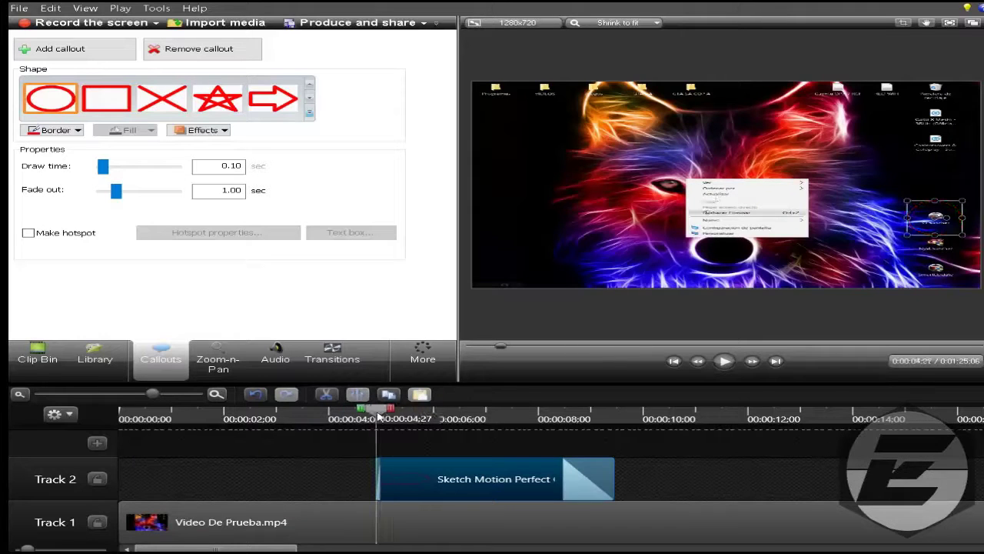
pyautogui.click(726, 361)
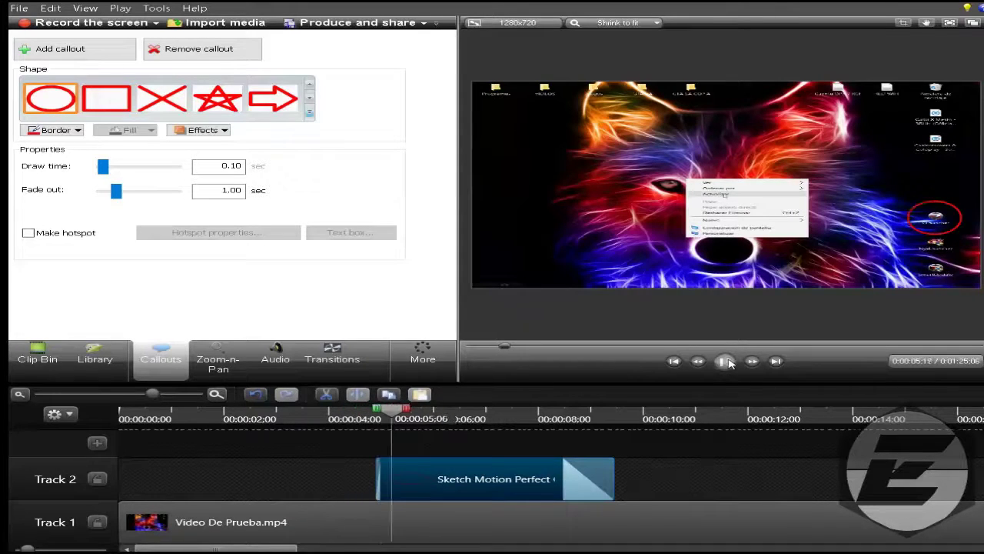
pyautogui.moveTo(116, 193)
pyautogui.mouseDown()
pyautogui.moveTo(143, 196)
pyautogui.moveTo(125, 203)
pyautogui.mouseUp()
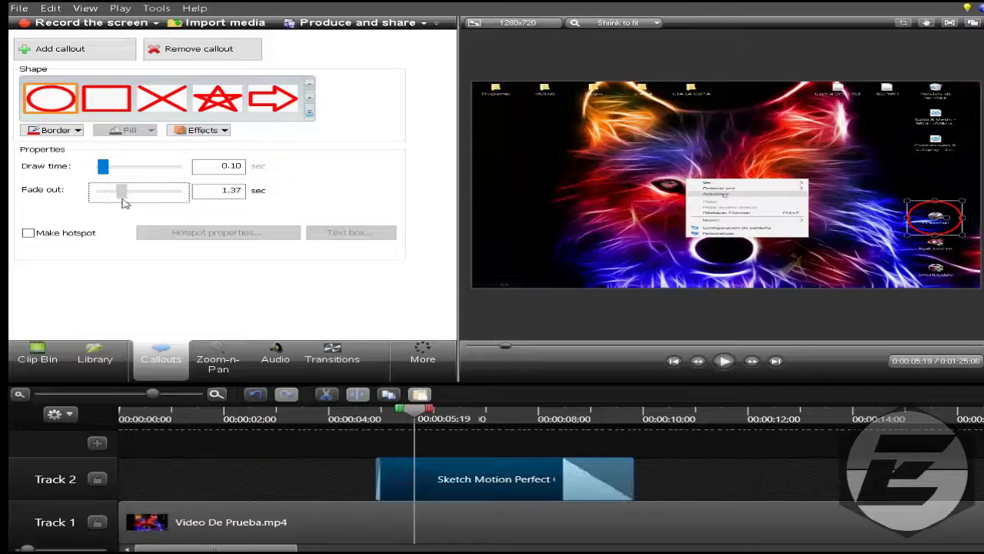
pyautogui.click(564, 419)
# Step: Try a Blur callout enlarged over the upper-left part of the video and delete it
pyautogui.click(304, 112)
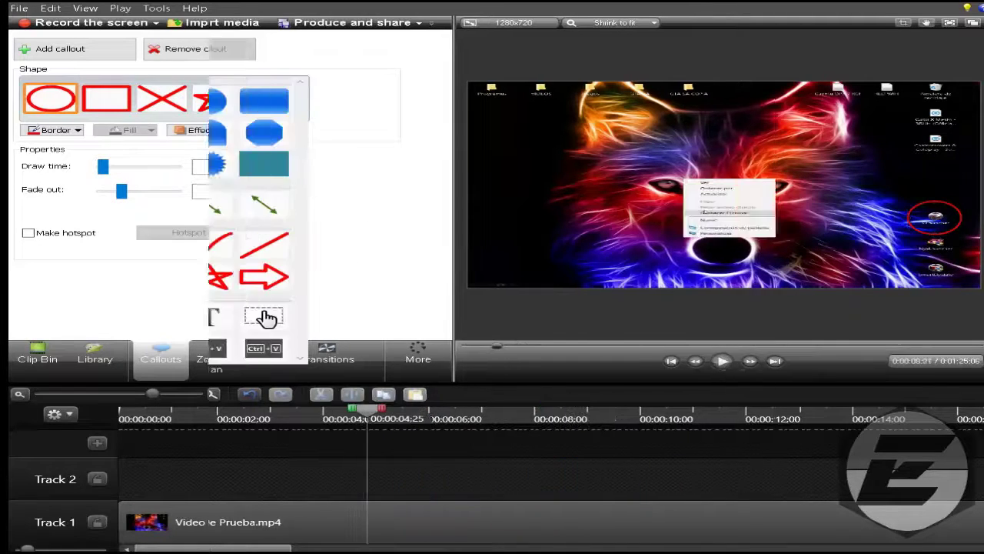
pyautogui.click(38, 315)
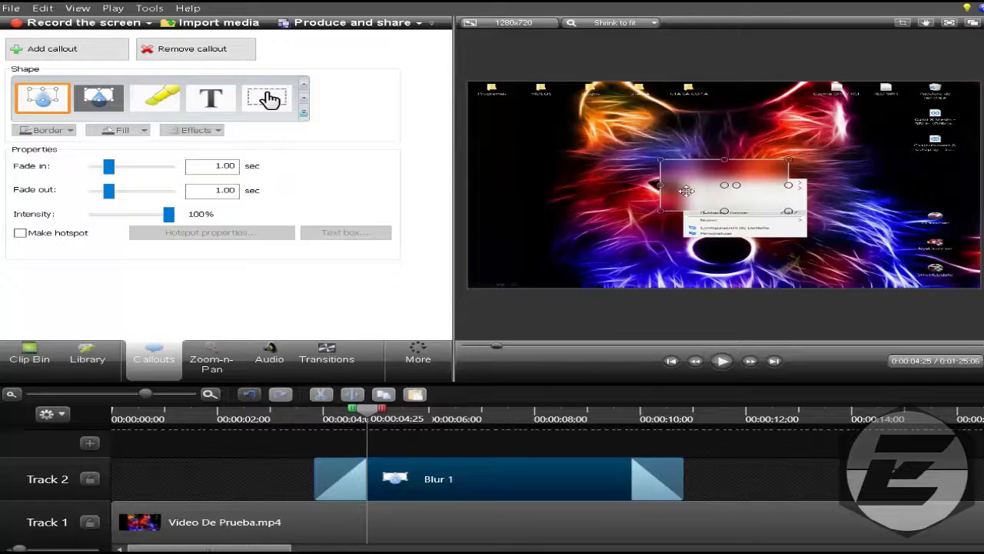
pyautogui.moveTo(687, 190); pyautogui.dragTo(498, 113)
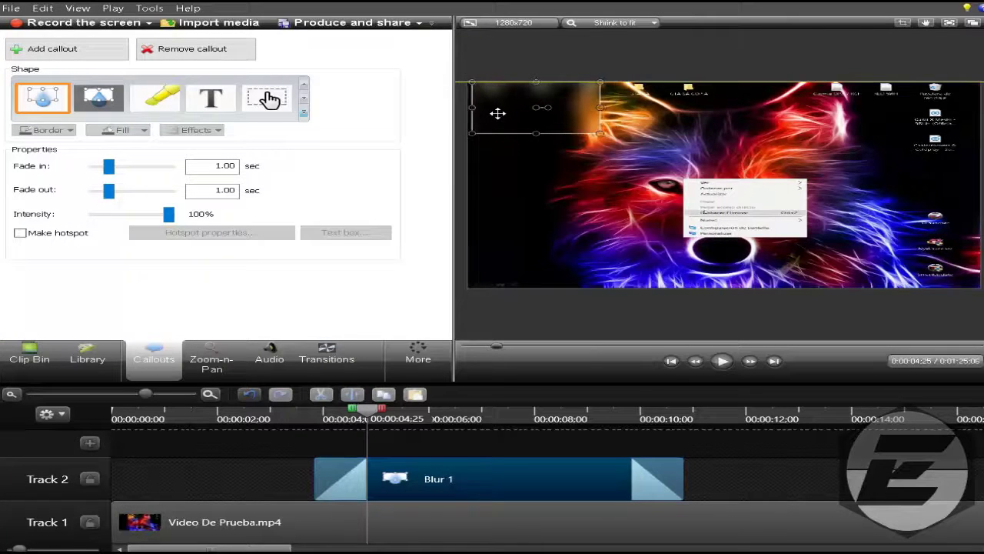
pyautogui.moveTo(600, 108); pyautogui.dragTo(715, 107)
pyautogui.moveTo(592, 134); pyautogui.dragTo(796, 193)
pyautogui.rightClick(482, 470)
pyautogui.click(570, 332)
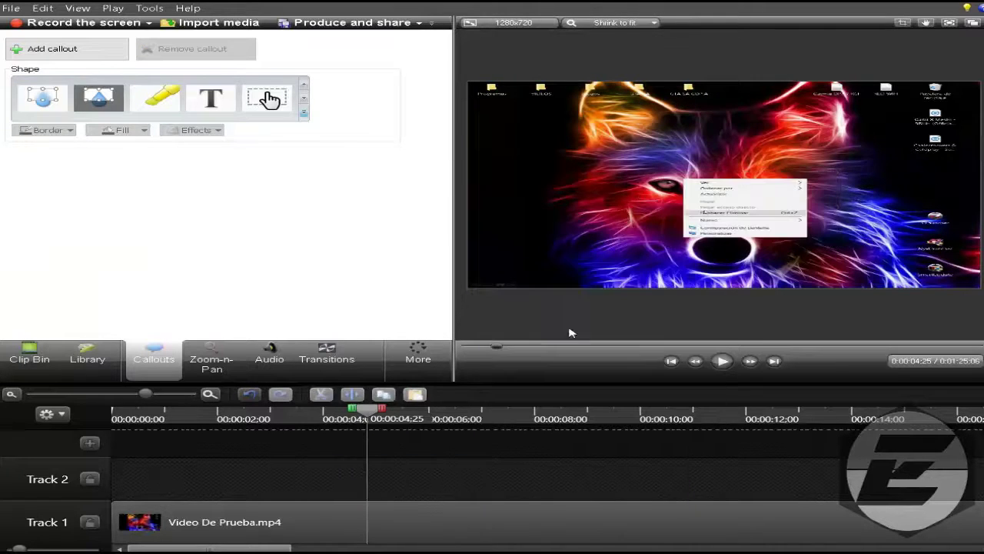
# Step: Try a Spotlight callout fitted around the desktop context menu in the video and delete it
pyautogui.click(99, 97)
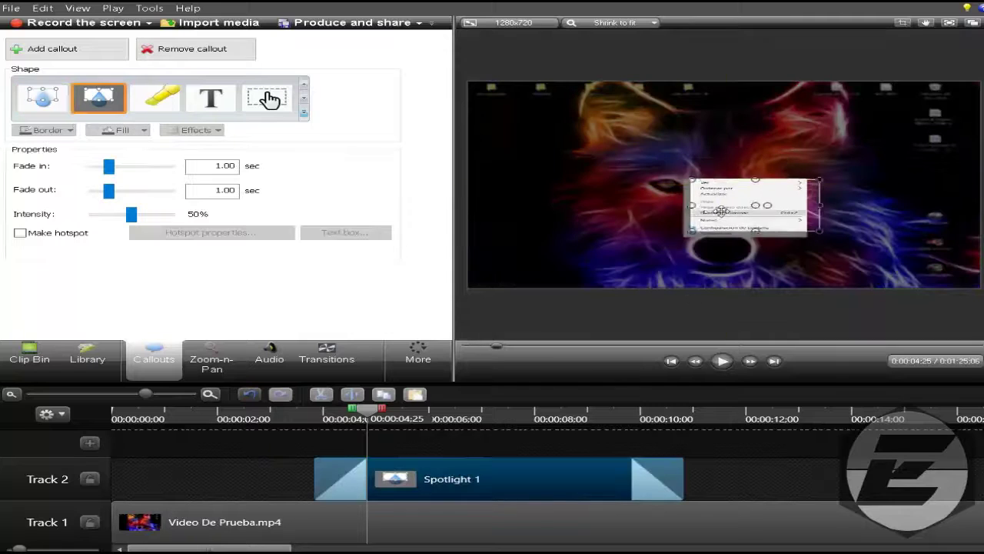
pyautogui.moveTo(747, 229); pyautogui.dragTo(746, 238)
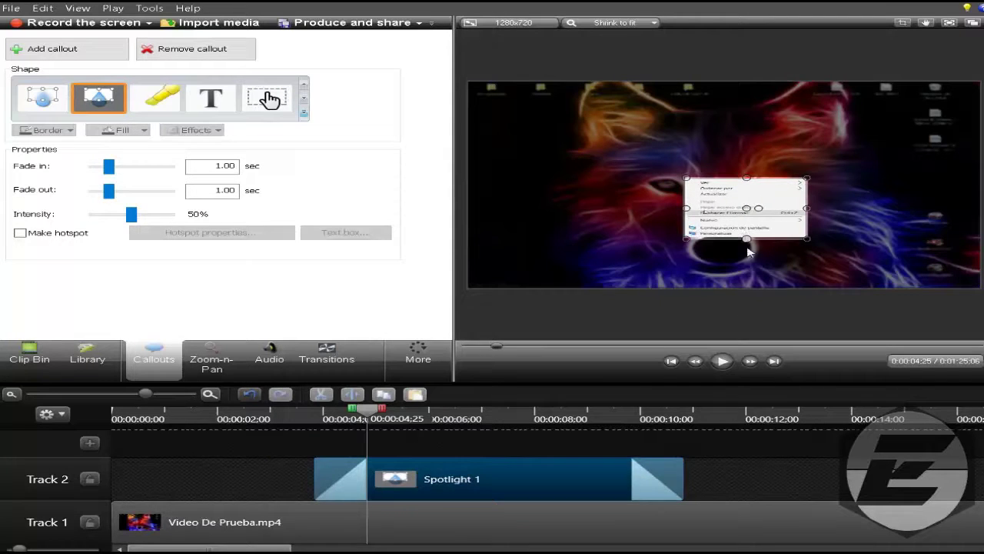
pyautogui.click(776, 446)
pyautogui.rightClick(501, 486)
pyautogui.click(571, 349)
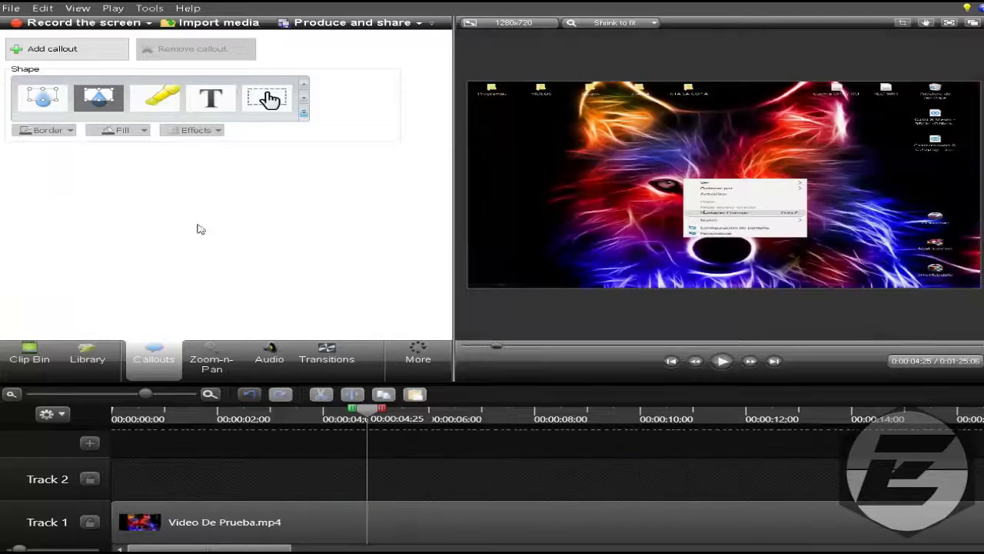
# Step: Add a Traditional Keystrokes callout showing Ctrl+C, placed in the upper part of the video
pyautogui.click(305, 99)
pyautogui.click(40, 102)
pyautogui.click(99, 97)
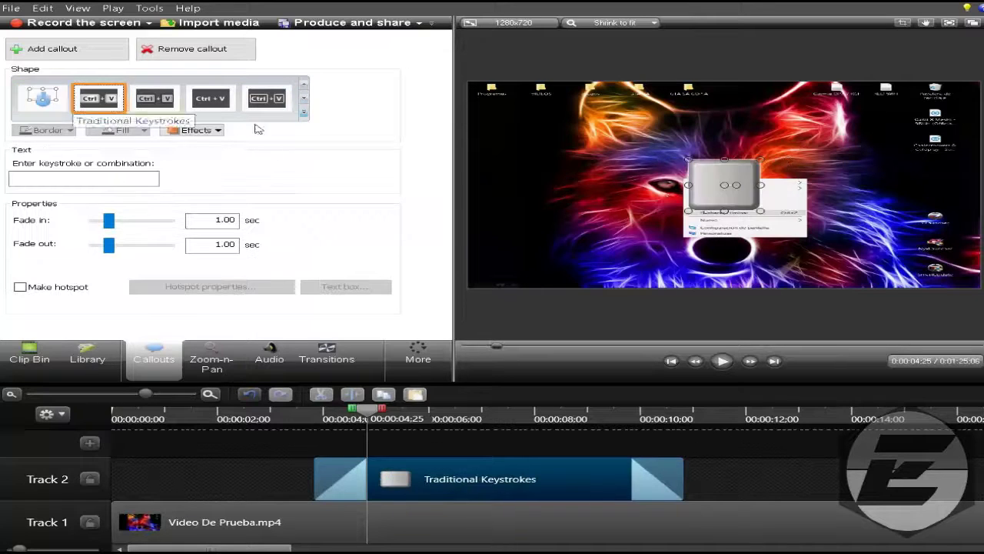
pyautogui.moveTo(725, 187); pyautogui.dragTo(529, 137)
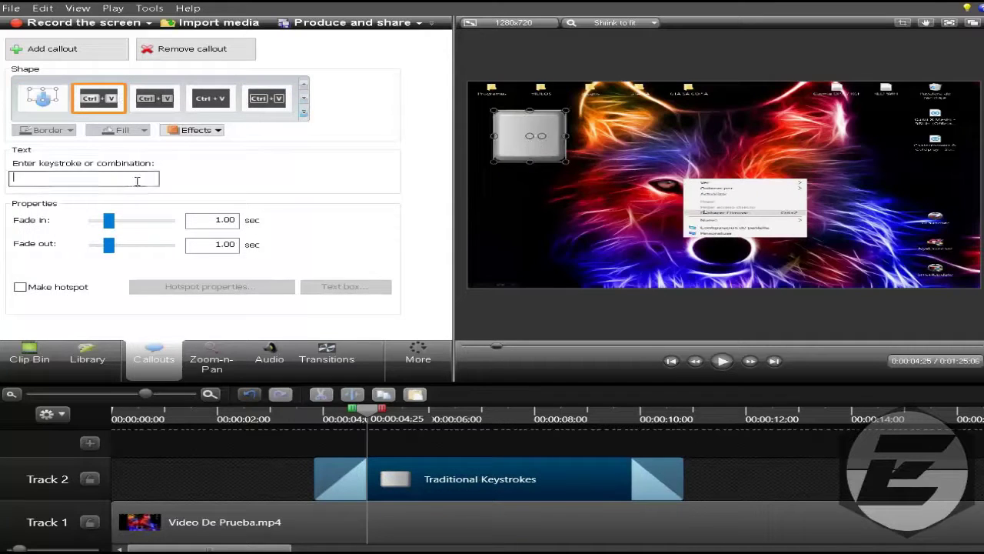
pyautogui.hotkey('ctrl', 'c')
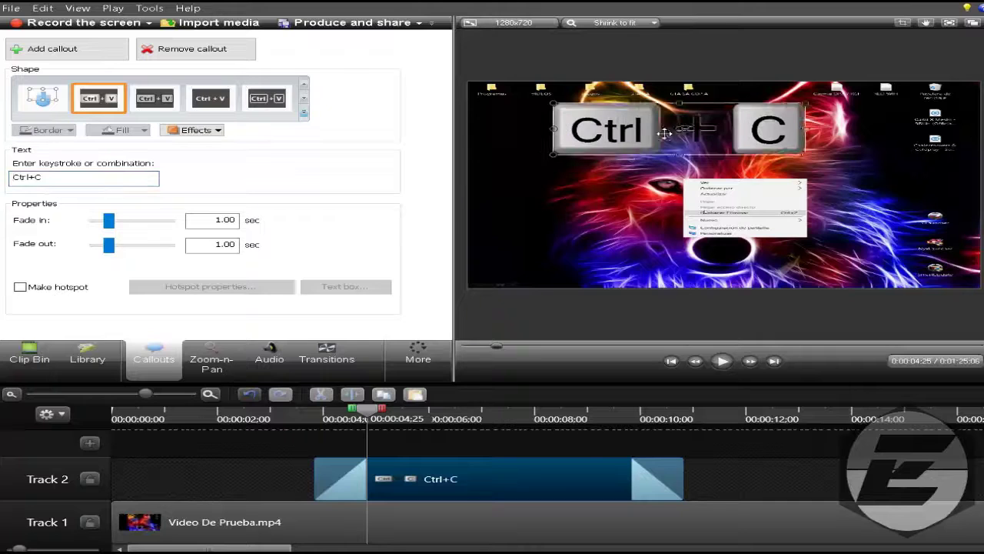
# Step: Shrink the Ctrl+C keystroke callout, move it to the lower-left corner of the video, and delete it
pyautogui.moveTo(758, 107); pyautogui.dragTo(750, 139)
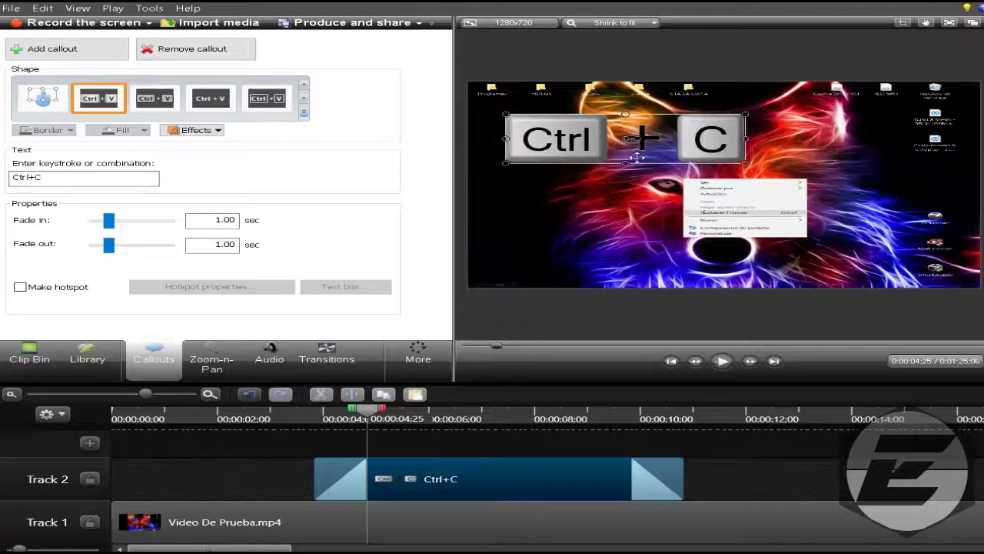
pyautogui.moveTo(630, 164); pyautogui.dragTo(561, 255)
pyautogui.click(563, 233)
pyautogui.rightClick(510, 474)
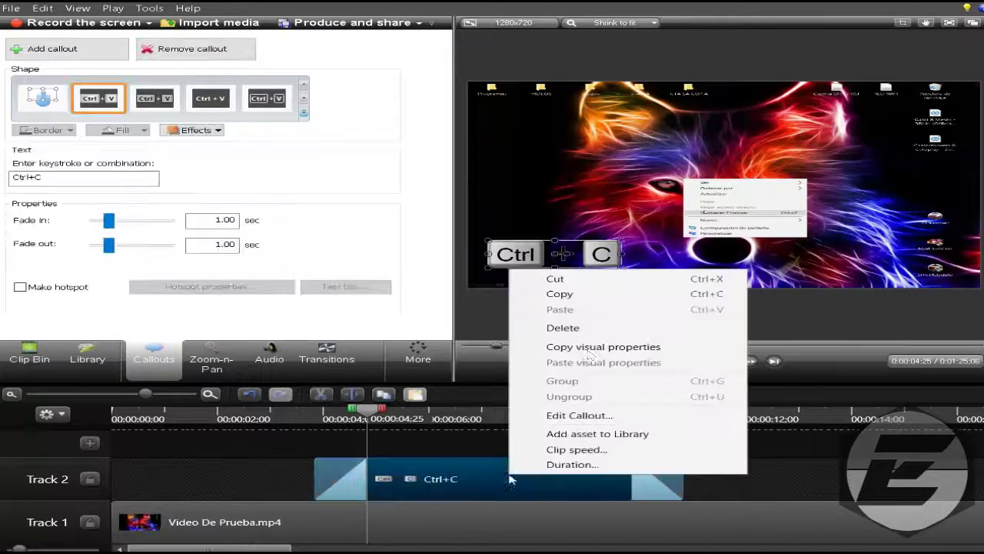
pyautogui.click(579, 328)
# Step: Add a Text callout reading "HOLA AMIGOS!!!"
pyautogui.click(303, 113)
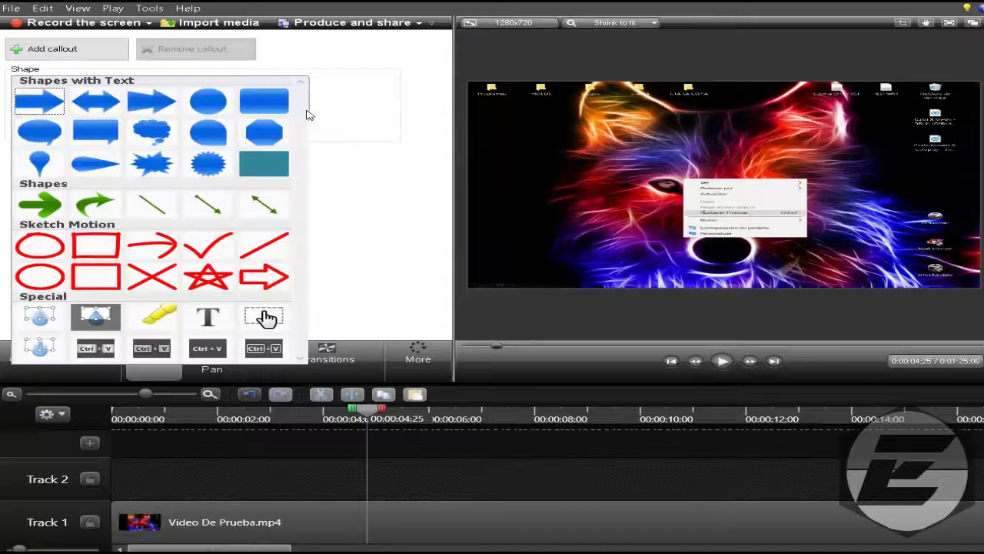
pyautogui.click(208, 317)
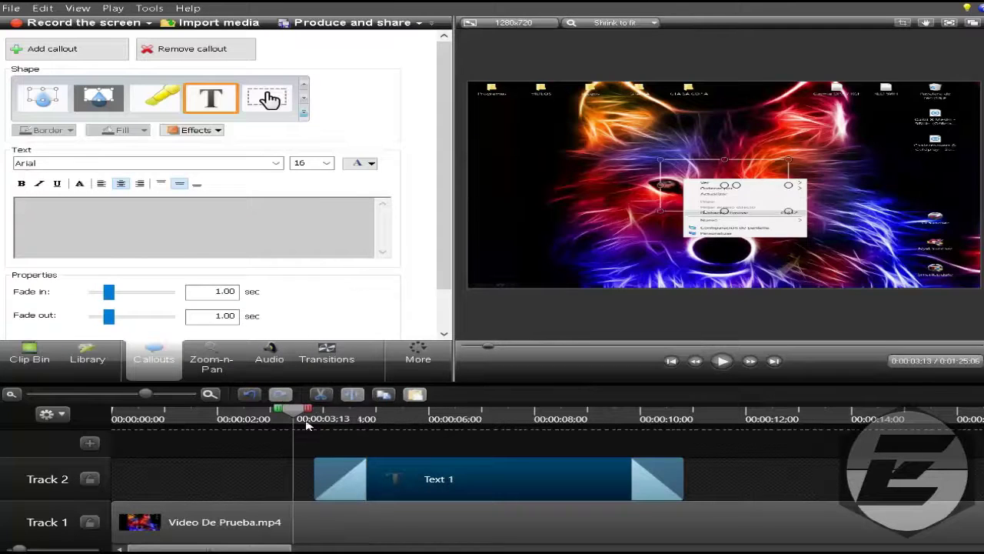
pyautogui.write('HOLA AM')
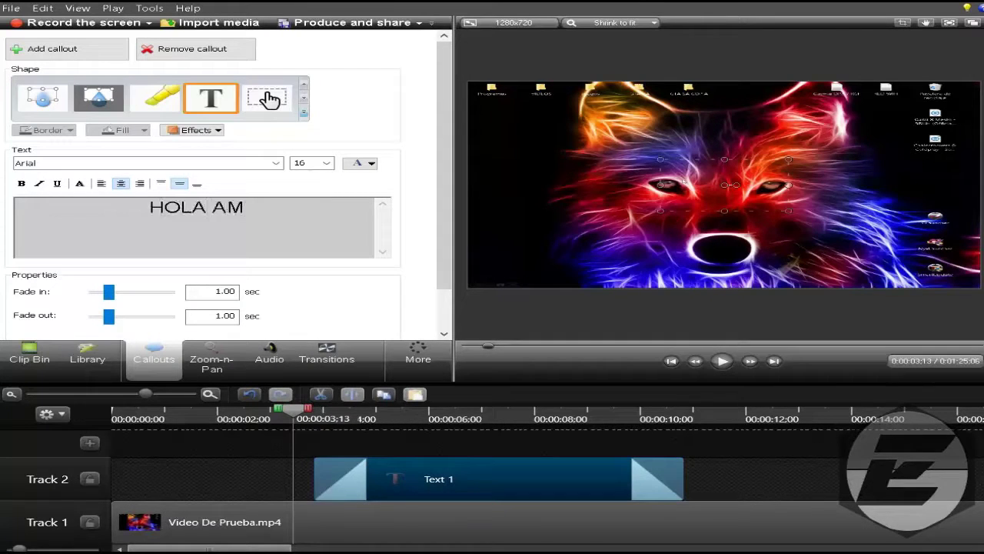
pyautogui.write('IGOS!!!')
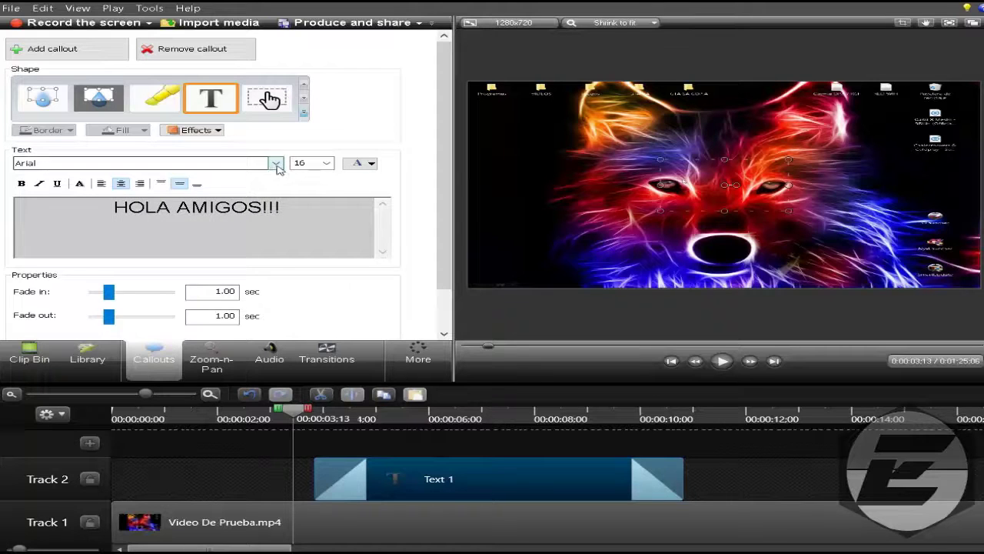
# Step: Try different fonts for the callout text and apply Counter-Strike to the whole text
pyautogui.click(276, 163)
pyautogui.click(62, 195)
pyautogui.click(275, 163)
pyautogui.scroll(-3, 142, 294)
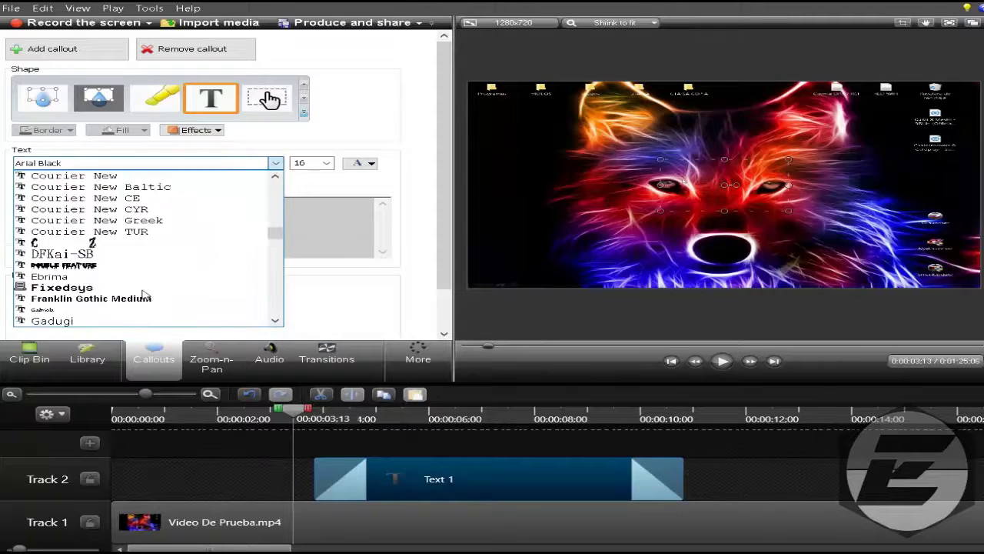
pyautogui.scroll(-1, 142, 295)
pyautogui.click(113, 308)
pyautogui.tripleClick(202, 207)
pyautogui.click(277, 163)
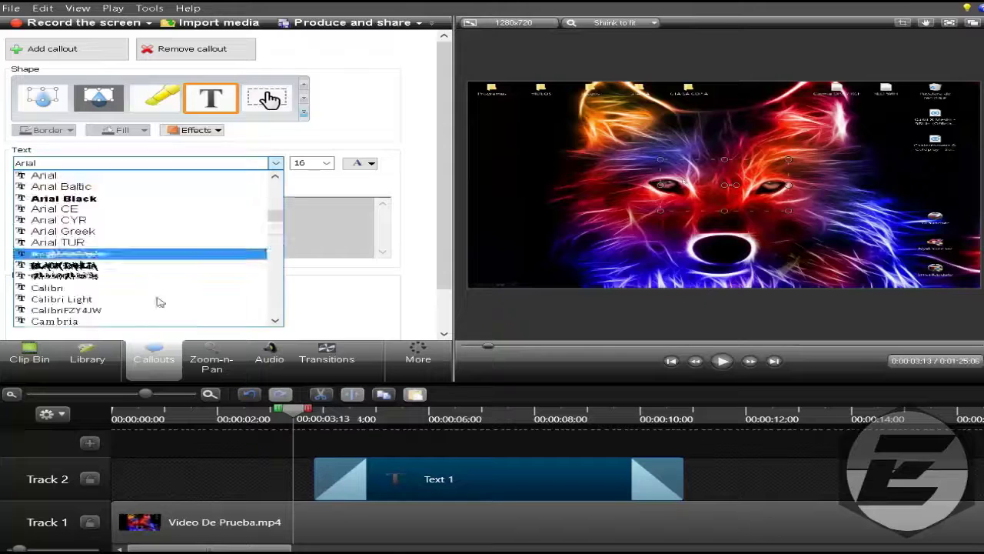
pyautogui.scroll(-4, 159, 301)
pyautogui.click(115, 210)
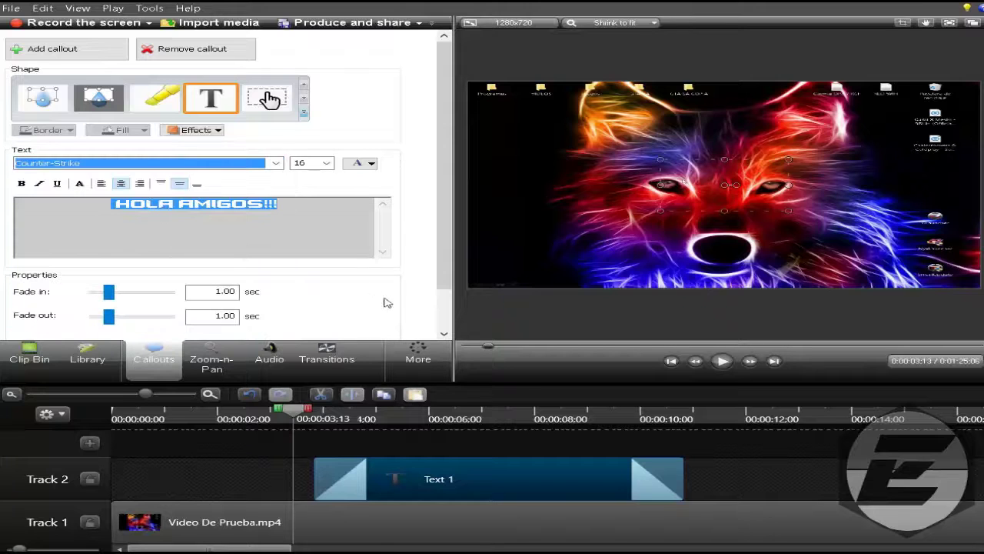
# Step: Set the callout text size to 72 and enlarge its frame so the text fits on one line
pyautogui.click(421, 413)
pyautogui.moveTo(717, 197); pyautogui.dragTo(533, 183)
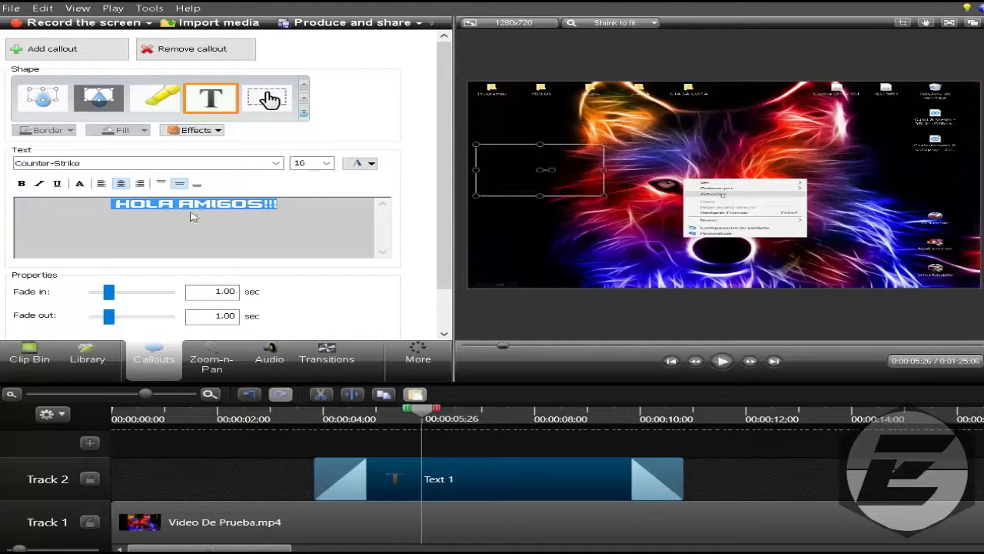
pyautogui.click(326, 163)
pyautogui.click(295, 311)
pyautogui.moveTo(604, 195); pyautogui.dragTo(831, 224)
# Step: Colour the callout text red and move the callout to the lower part of the video
pyautogui.click(353, 163)
pyautogui.click(483, 192)
pyautogui.moveTo(596, 188); pyautogui.dragTo(618, 271)
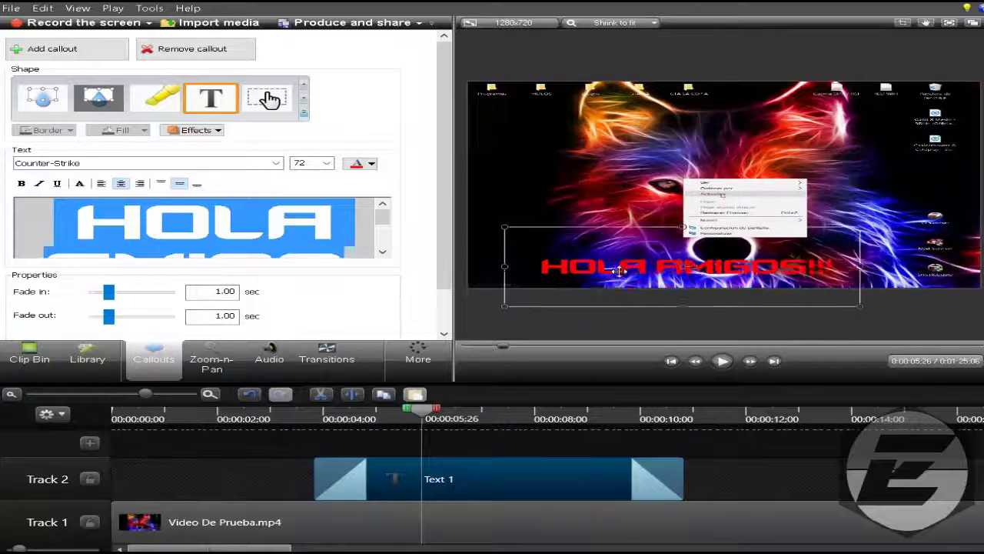
# Step: Play back the red text callout from before its fade-in begins
pyautogui.click(736, 481)
pyautogui.moveTo(409, 409); pyautogui.dragTo(311, 411)
pyautogui.doubleClick(264, 411)
pyautogui.click(733, 365)
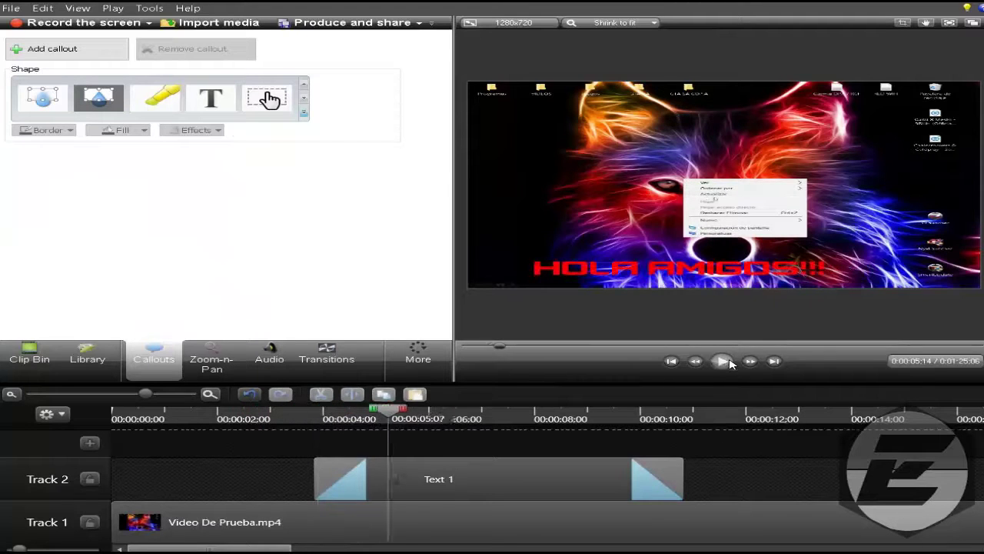
pyautogui.click(732, 364)
# Step: Try a Highlighter callout fitted over the desktop context menu in the video, and delete it together with the text callout
pyautogui.click(162, 101)
pyautogui.moveTo(661, 189); pyautogui.dragTo(684, 209)
pyautogui.moveTo(746, 230); pyautogui.dragTo(747, 239)
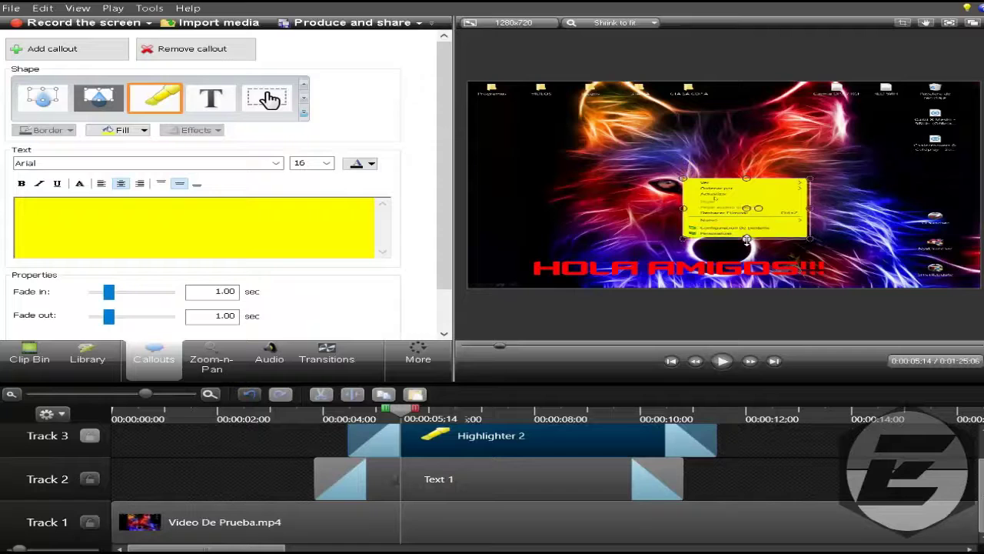
pyautogui.click(767, 494)
pyautogui.rightClick(471, 444)
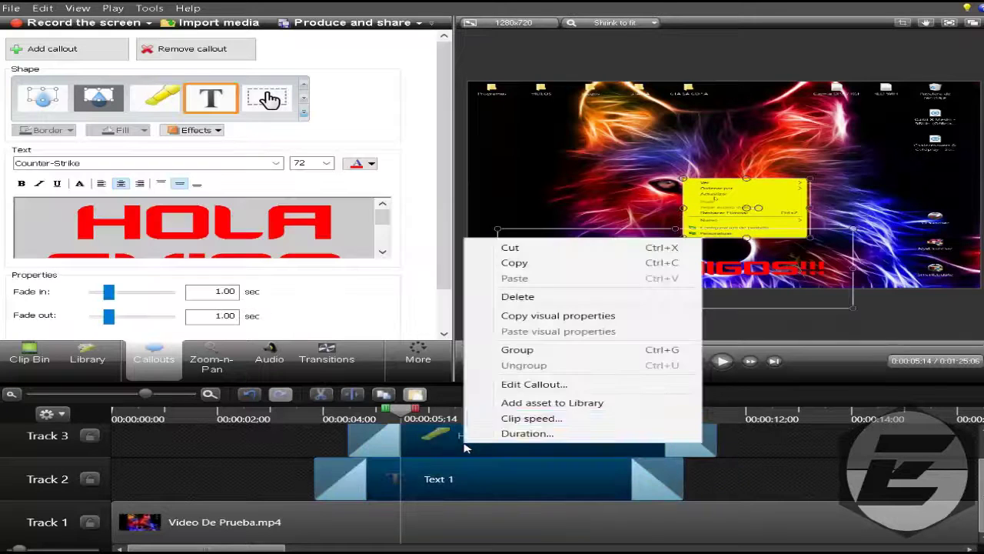
pyautogui.click(497, 296)
# Step: Try a blue Seal callout reading "HOLA" in the upper-left part of the video and delete it
pyautogui.click(303, 114)
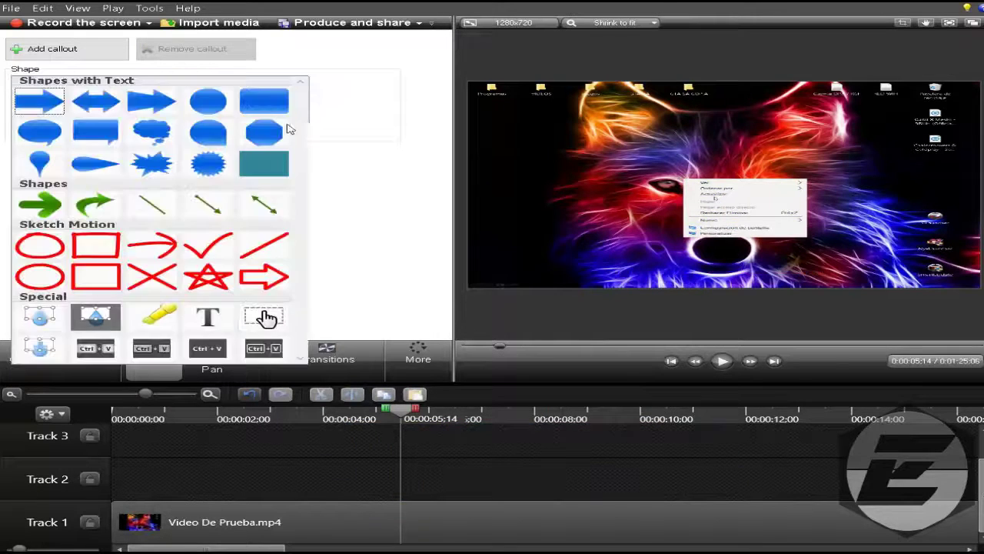
pyautogui.click(208, 166)
pyautogui.moveTo(714, 203); pyautogui.dragTo(554, 158)
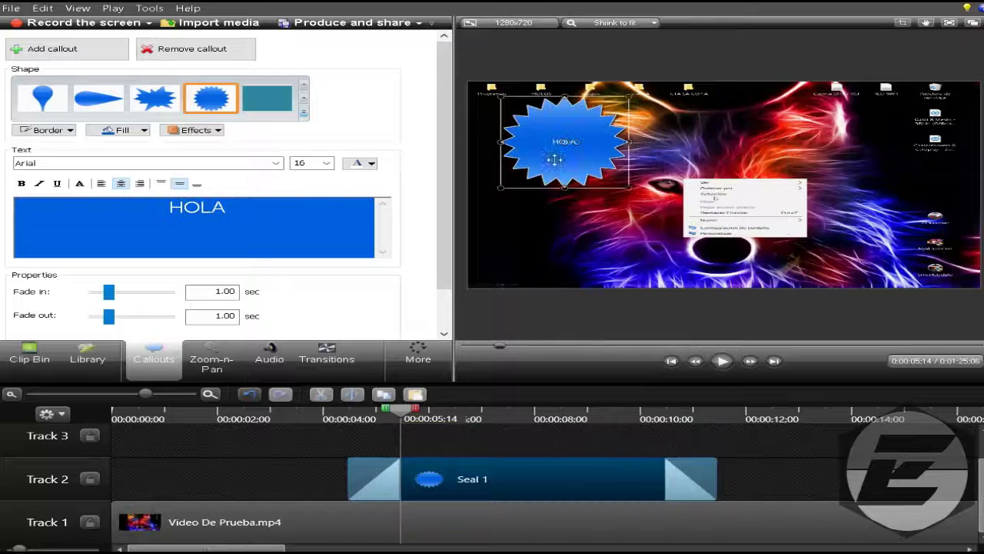
pyautogui.click(753, 486)
pyautogui.rightClick(527, 467)
pyautogui.click(566, 317)
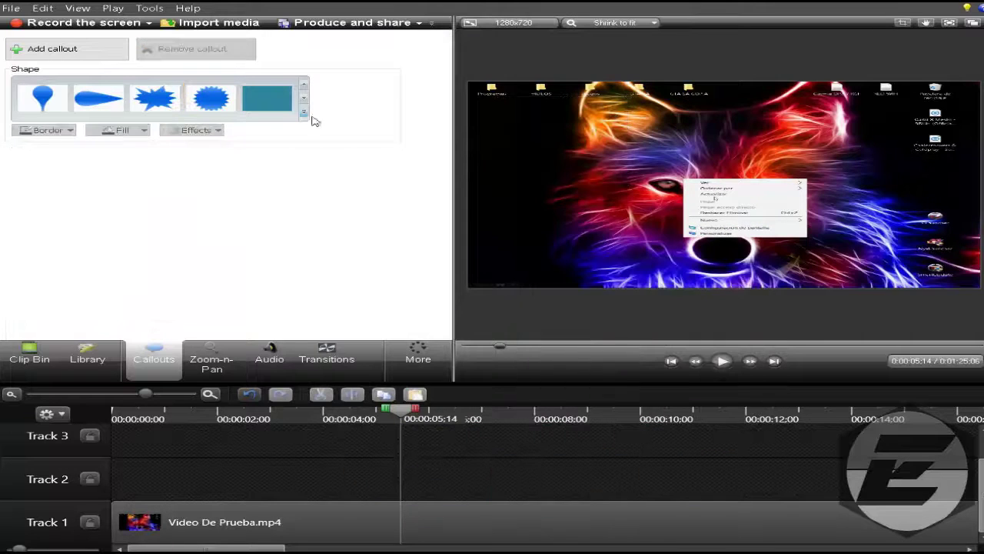
pyautogui.click(304, 114)
pyautogui.click(345, 268)
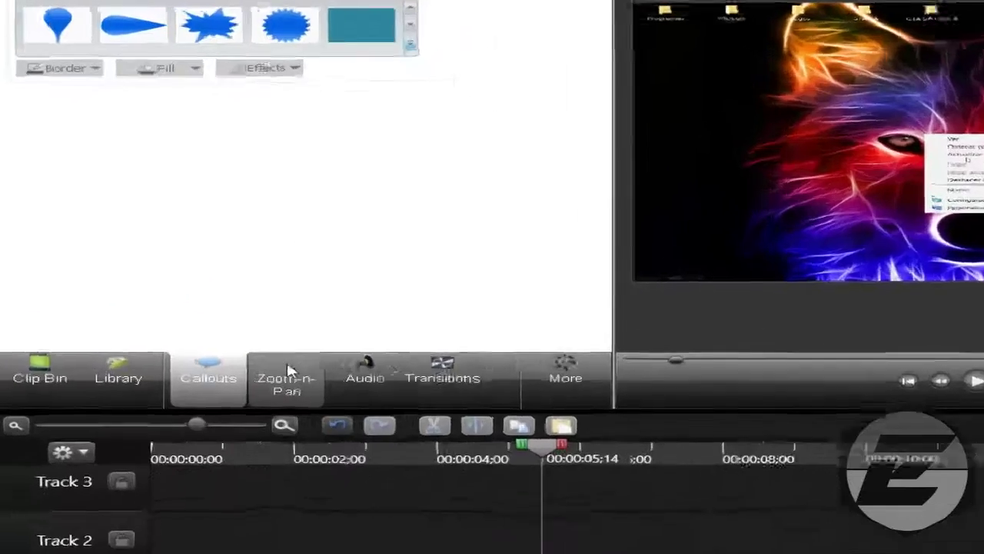
# Step: Add a zoom at 0:00:05:14 with a scale of about 182%, framed around the context menu in the video
pyautogui.click(213, 361)
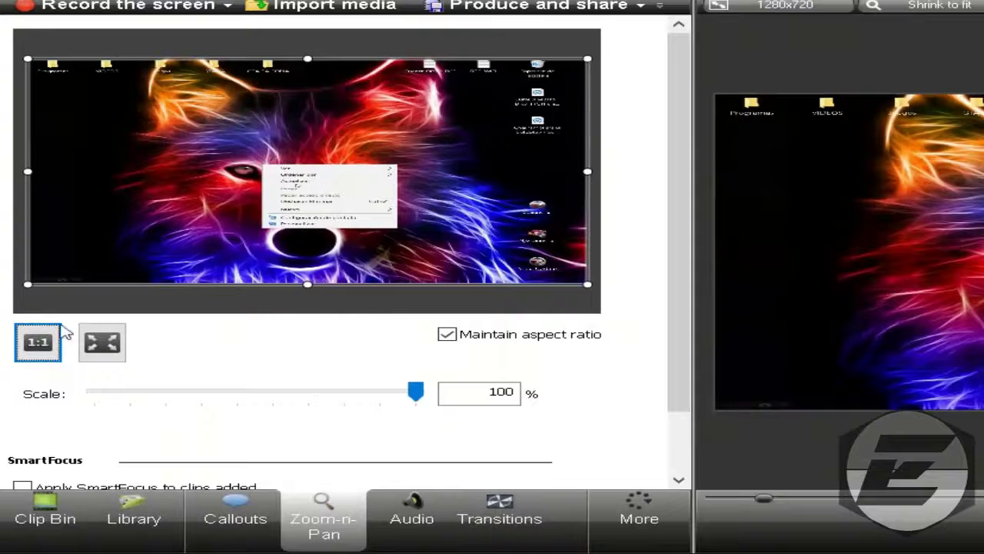
pyautogui.moveTo(25, 285); pyautogui.dragTo(306, 184)
pyautogui.moveTo(358, 160); pyautogui.dragTo(250, 243)
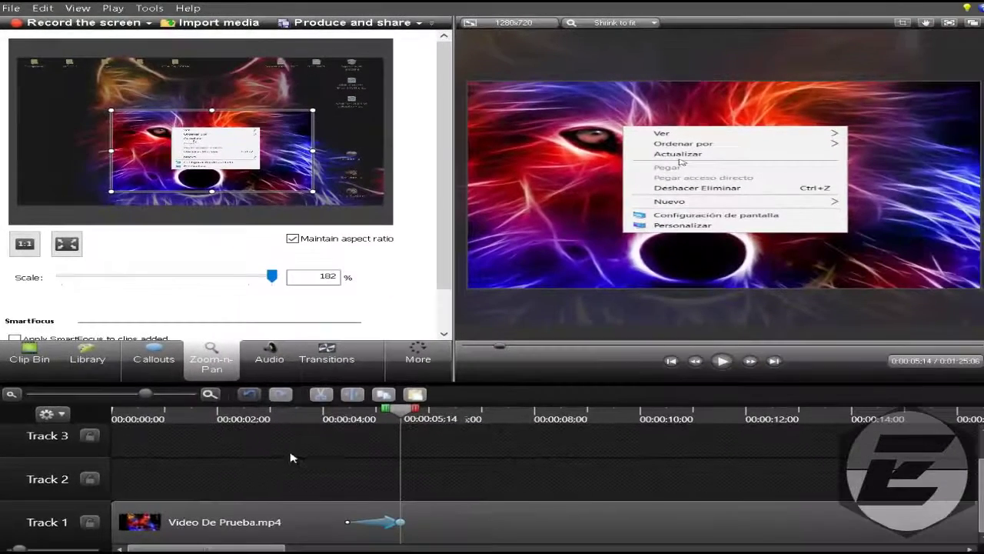
# Step: Add a Sketch Motion Perfect Rectangle callout on Track 2 at 0:00:05:18
pyautogui.click(146, 359)
pyautogui.click(304, 114)
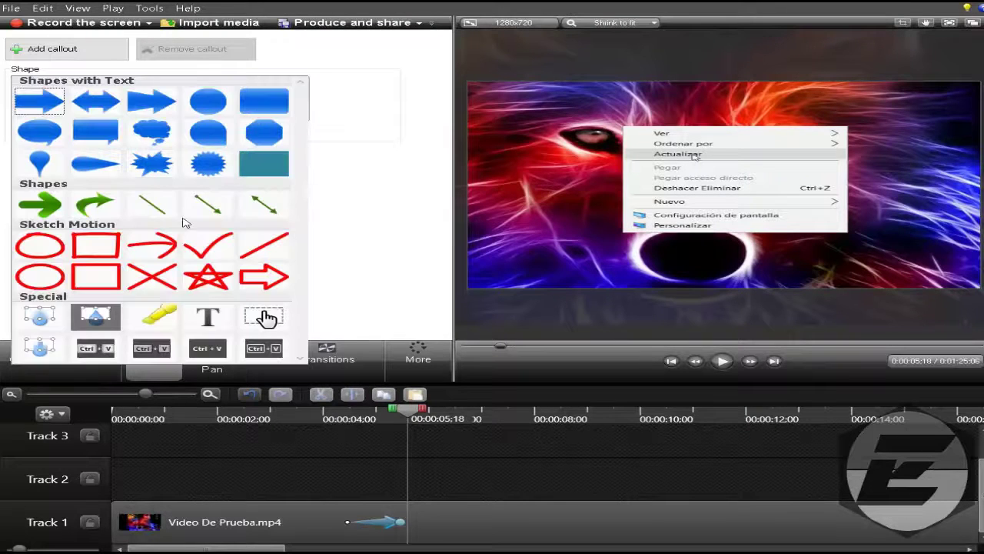
pyautogui.click(96, 276)
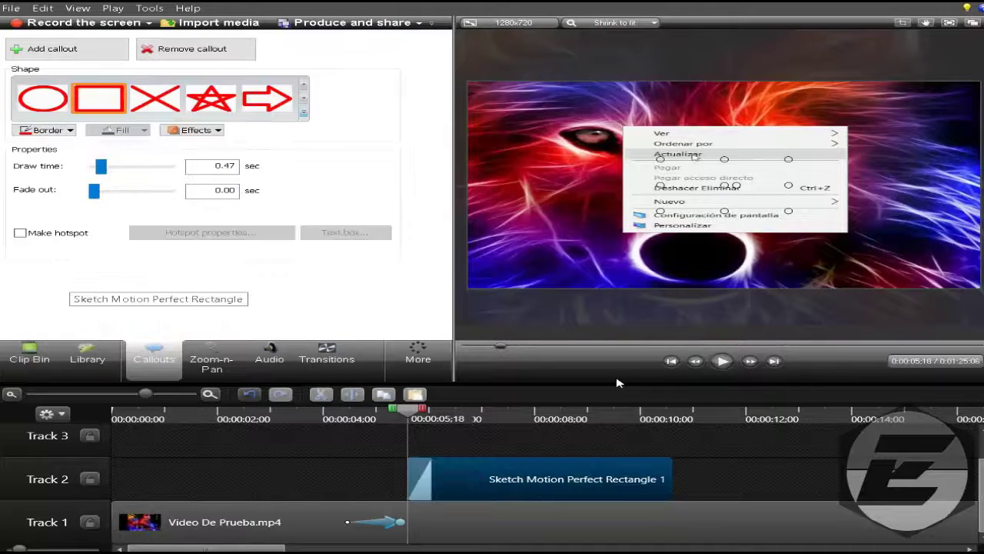
pyautogui.click(492, 422)
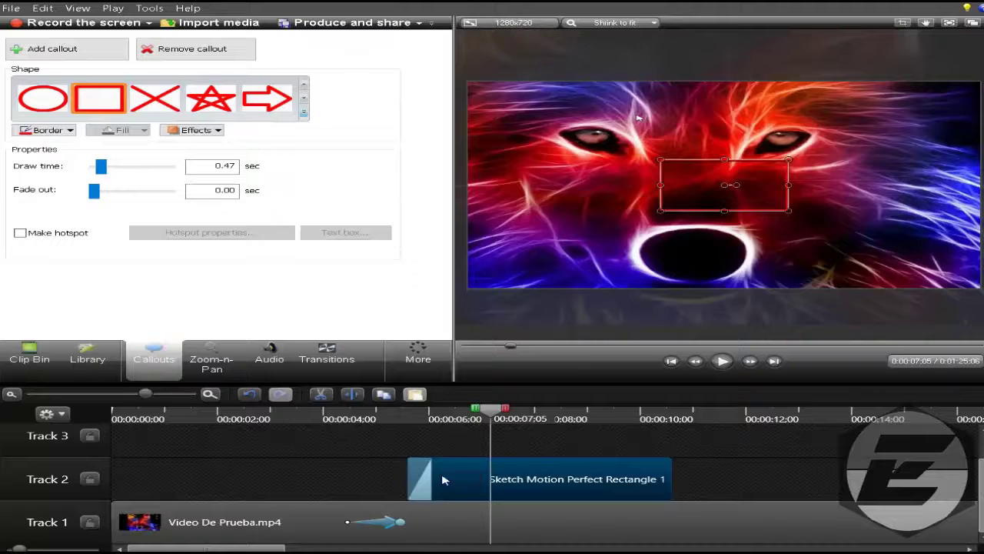
# Step: Shift the rectangle clip to start with the zoom animation and fit the rectangle around the Actualizar menu entry
pyautogui.moveTo(443, 480); pyautogui.dragTo(395, 479)
pyautogui.click(409, 420)
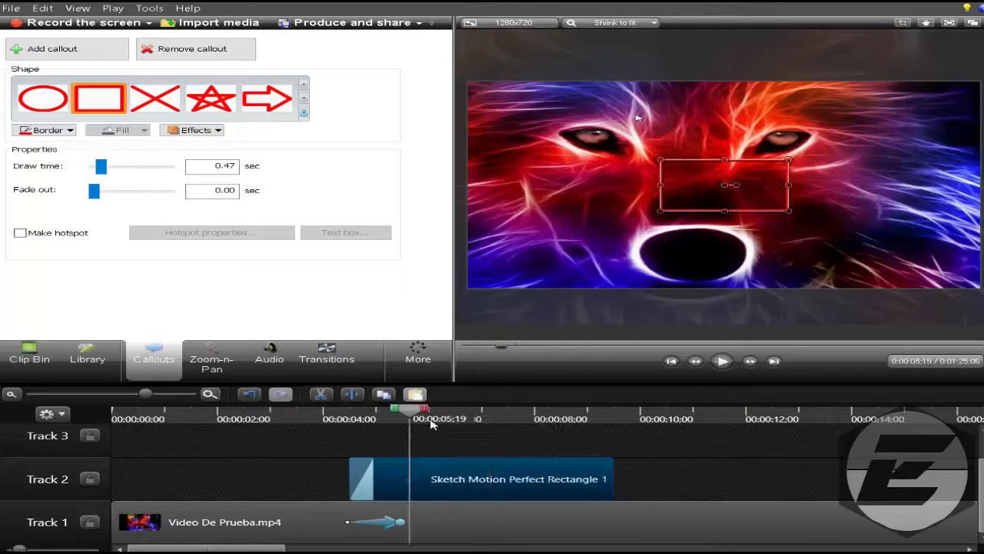
pyautogui.moveTo(691, 203); pyautogui.dragTo(690, 152)
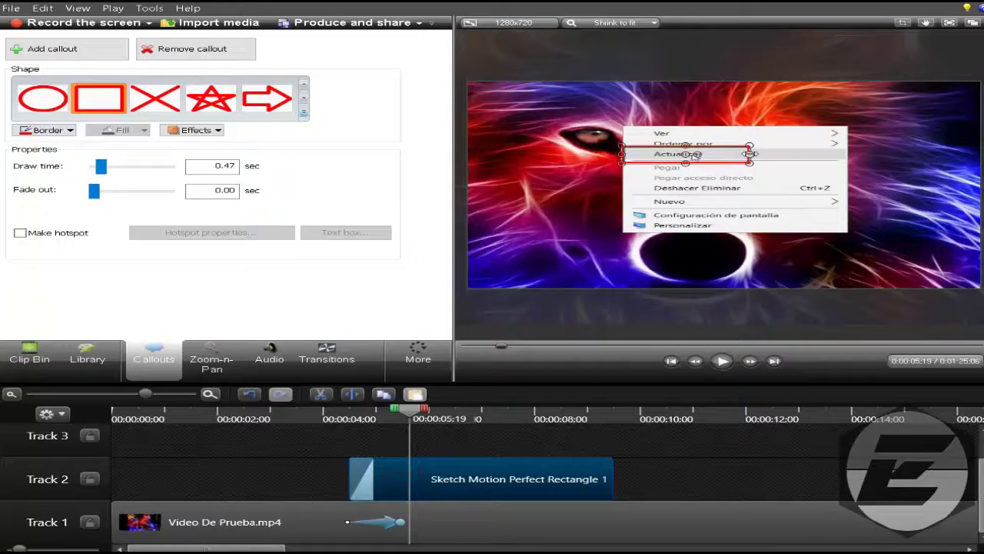
pyautogui.moveTo(844, 156); pyautogui.dragTo(842, 158)
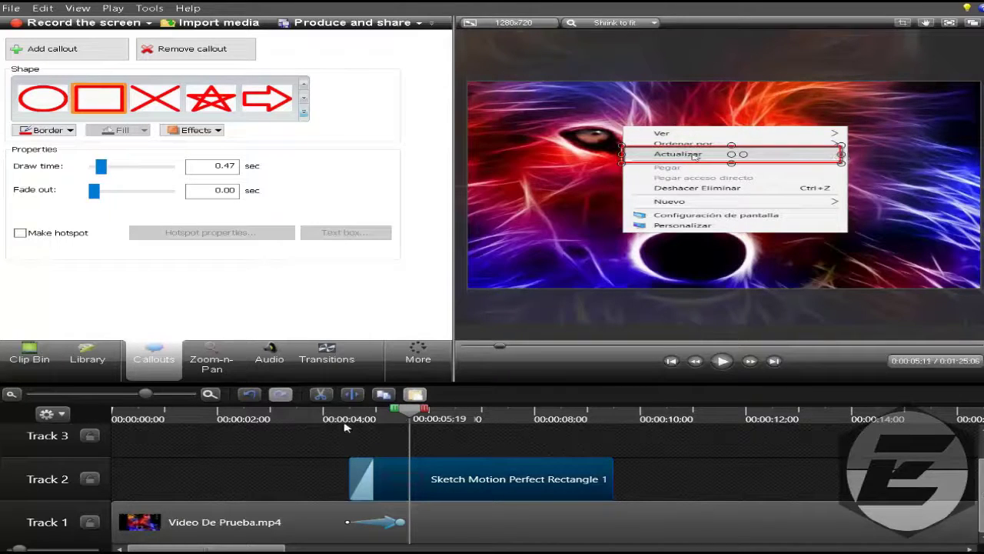
# Step: Preview the rectangle callout over the zoom from 0:00:04:15 and delete it
pyautogui.moveTo(346, 427)
pyautogui.mouseDown()
pyautogui.moveTo(317, 427)
pyautogui.moveTo(360, 427)
pyautogui.mouseUp()
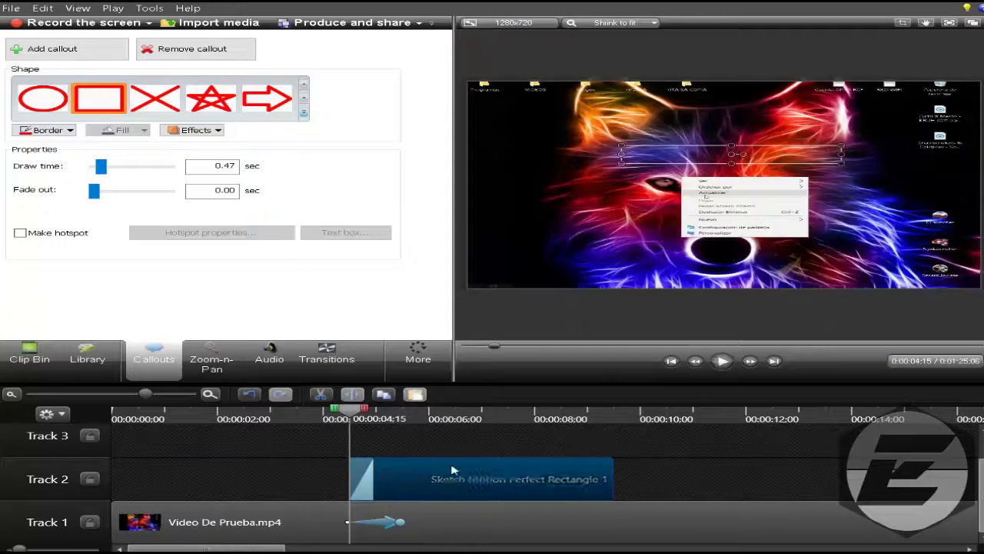
pyautogui.click(726, 362)
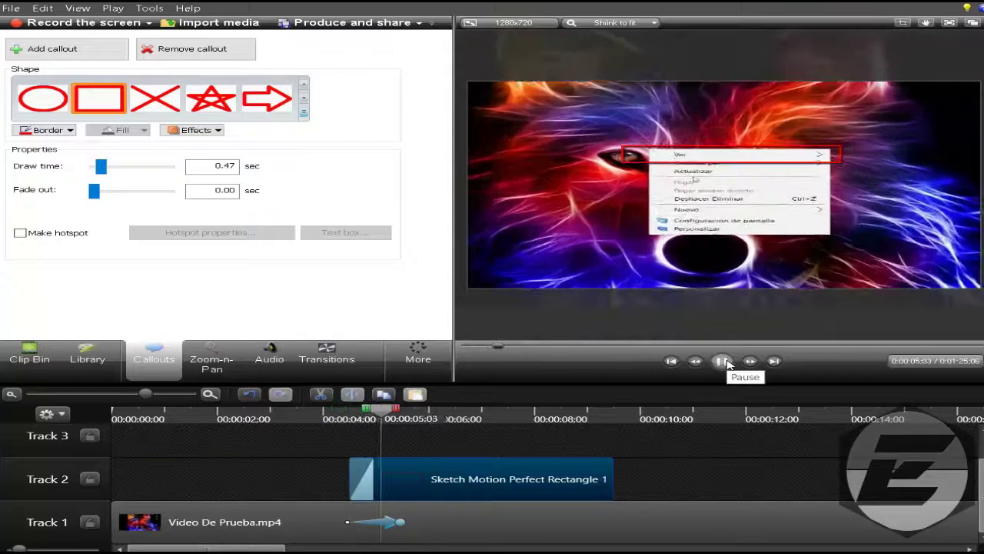
pyautogui.click(726, 362)
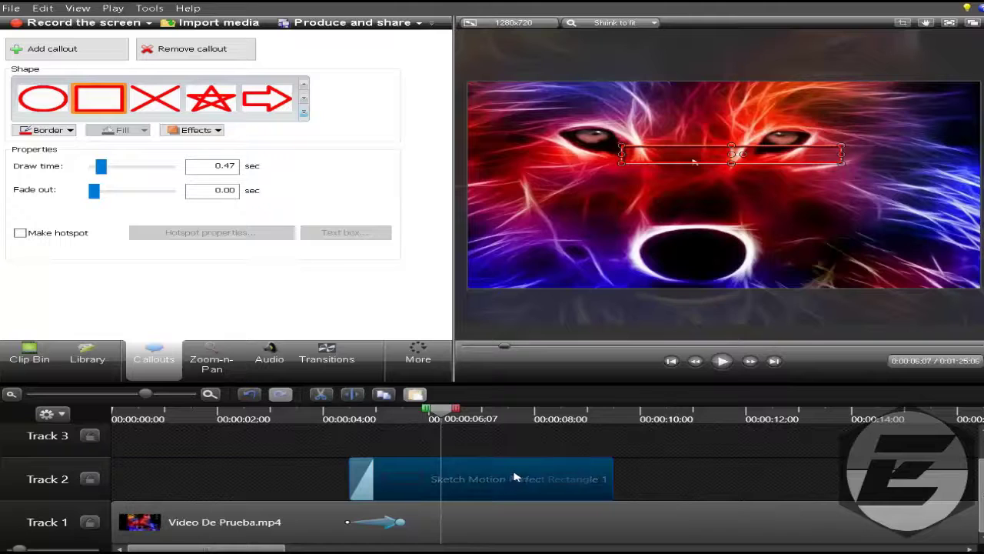
pyautogui.rightClick(517, 475)
pyautogui.click(613, 326)
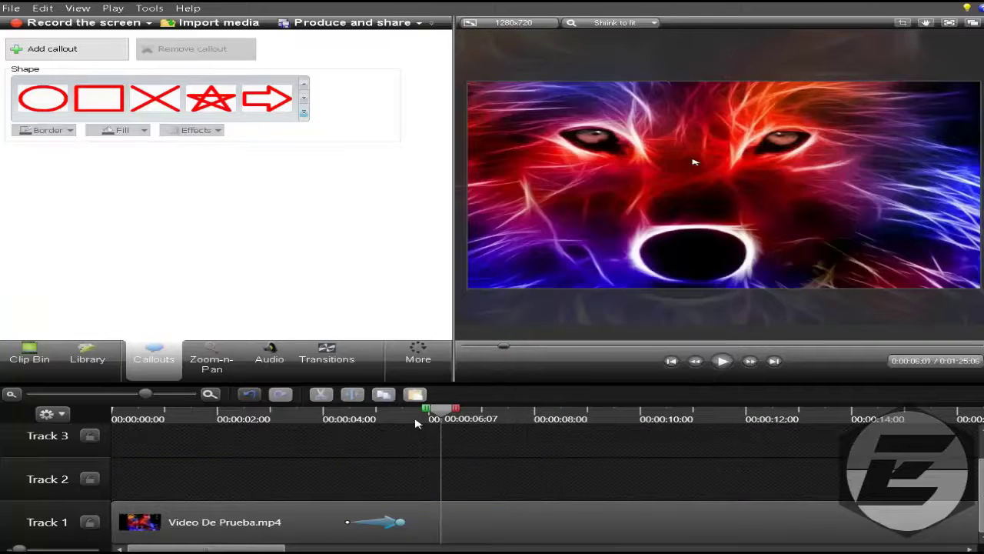
# Step: Play back the zoom animation on its own from 0:00:04:09
pyautogui.moveTo(415, 424); pyautogui.dragTo(344, 435)
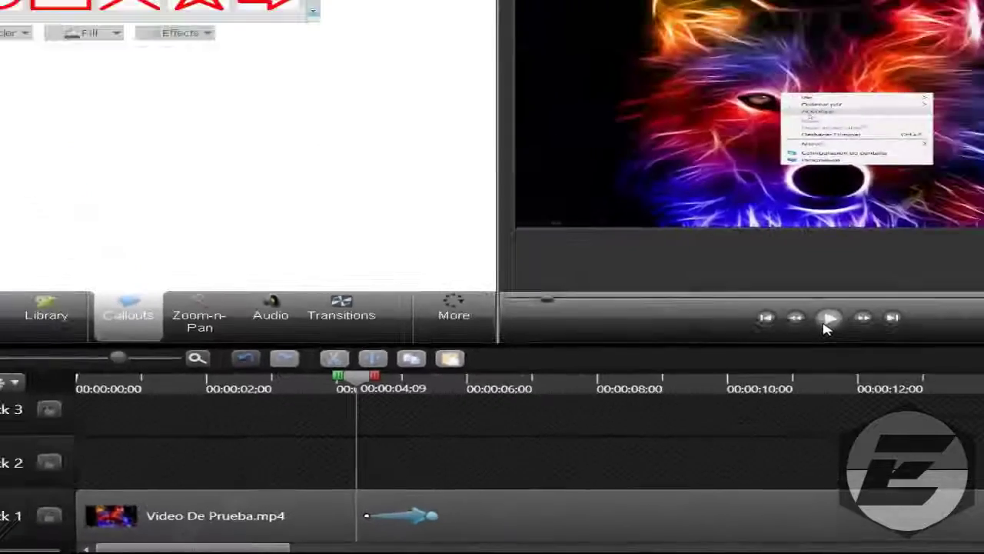
pyautogui.click(722, 361)
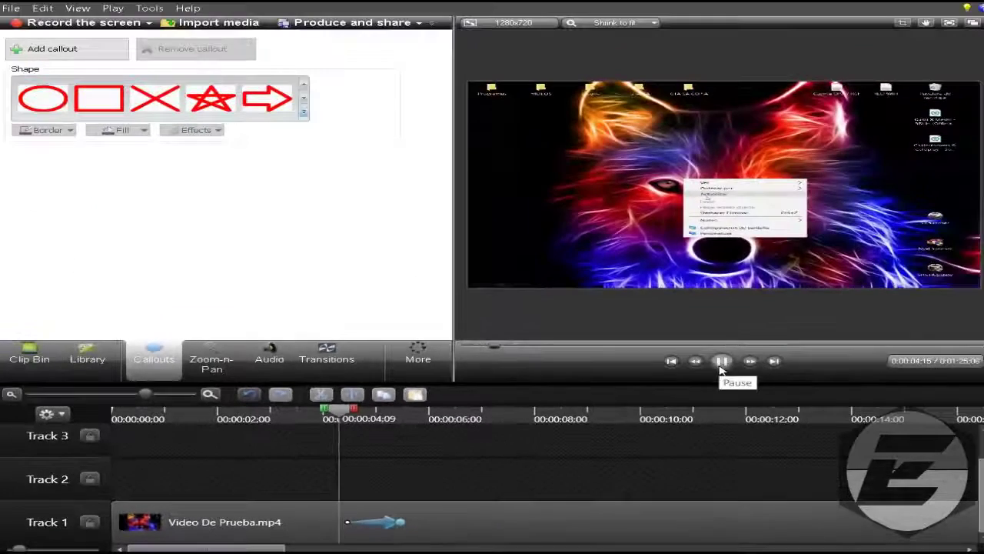
pyautogui.click(721, 361)
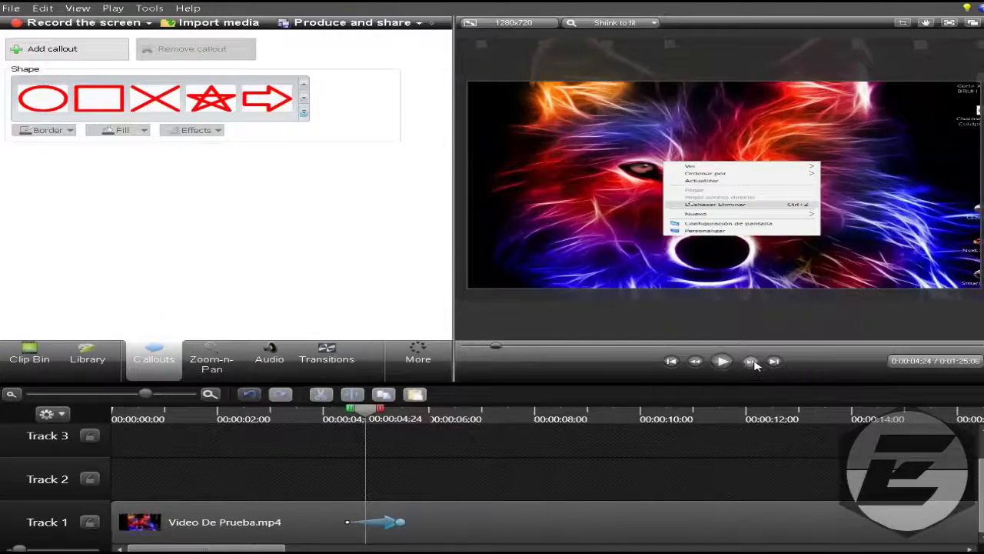
# Step: Shorten the zoom animation on Video De Prueba.mp4 so that it ends shortly before 0:00:05:05
pyautogui.click(751, 361)
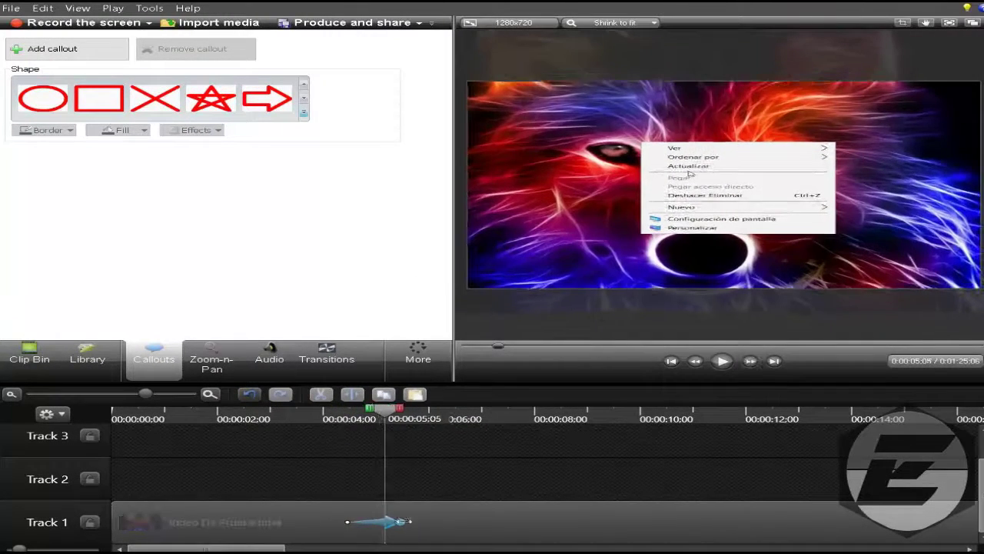
pyautogui.moveTo(400, 522); pyautogui.dragTo(370, 522)
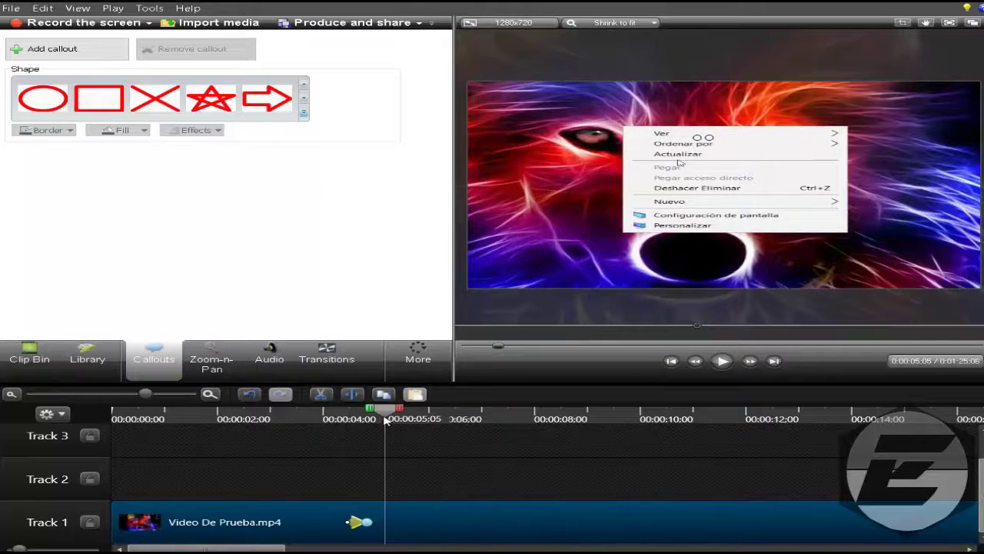
# Step: Preview the shortened zoom animation on Video De Prueba.mp4, stepping and playing through it from about 0:00:04:12
pyautogui.click(353, 423)
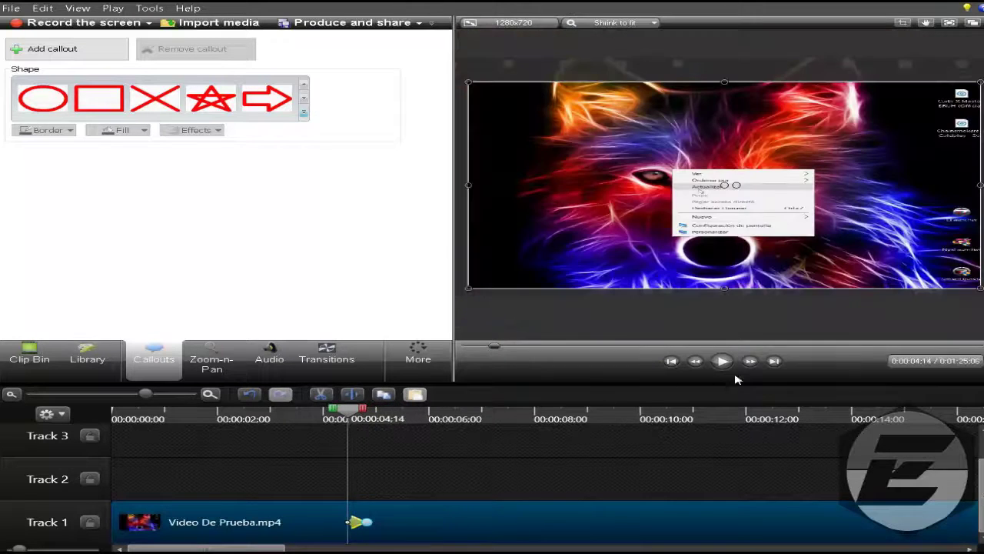
pyautogui.click(750, 366)
pyautogui.click(751, 362)
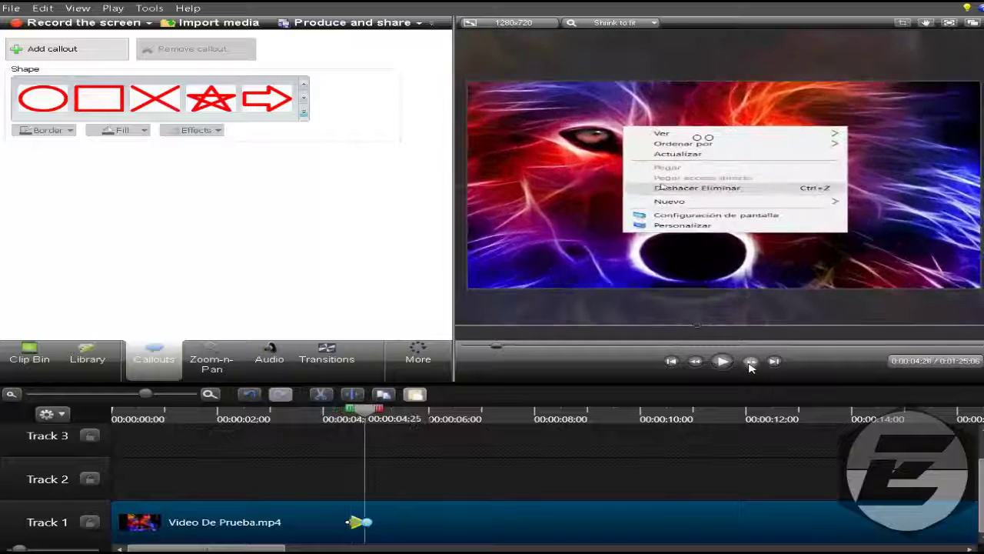
pyautogui.moveTo(368, 416); pyautogui.dragTo(346, 416)
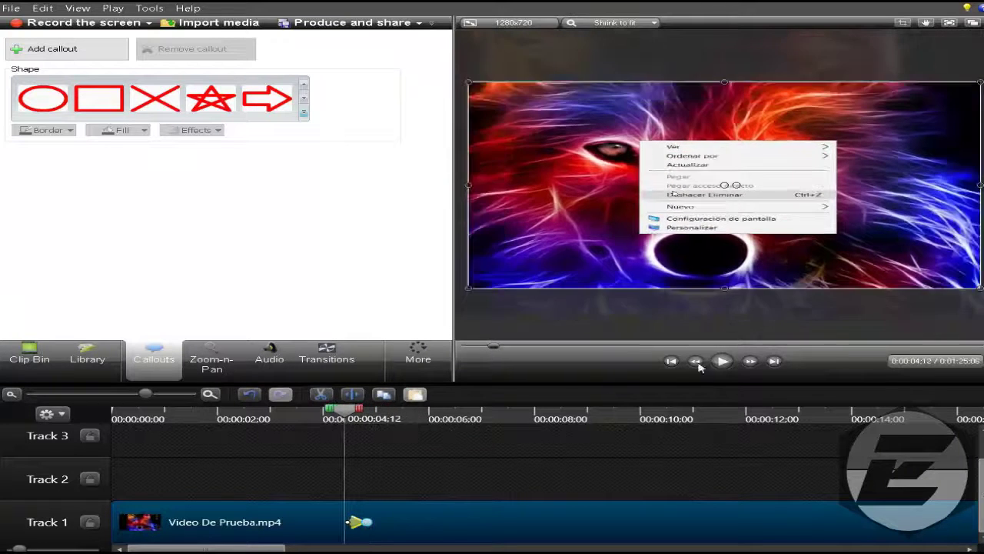
pyautogui.click(723, 361)
# Step: Extend the zoom animation on Video De Prueba.mp4 to end shortly after 0:00:09:00 and play back the slower zoom
pyautogui.click(362, 521)
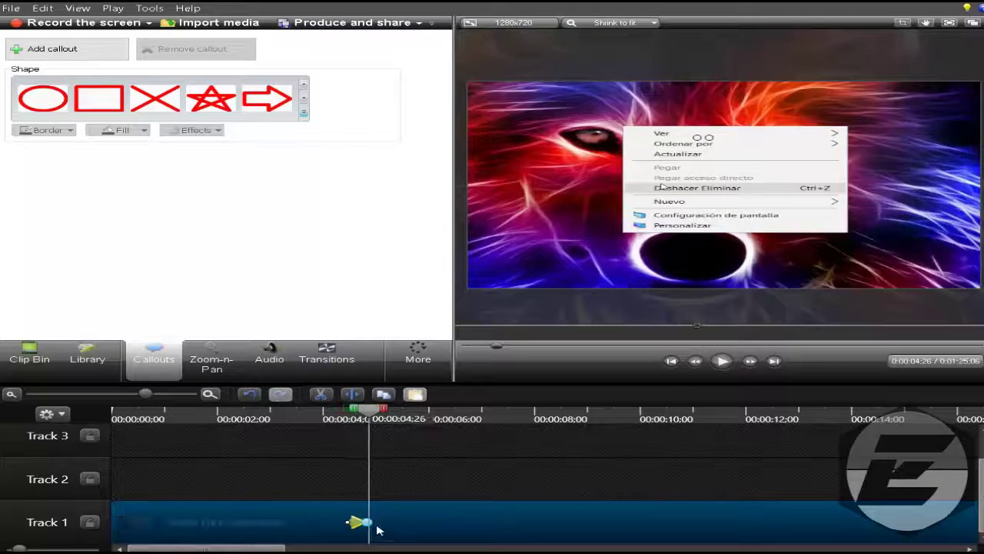
pyautogui.moveTo(368, 523); pyautogui.dragTo(599, 522)
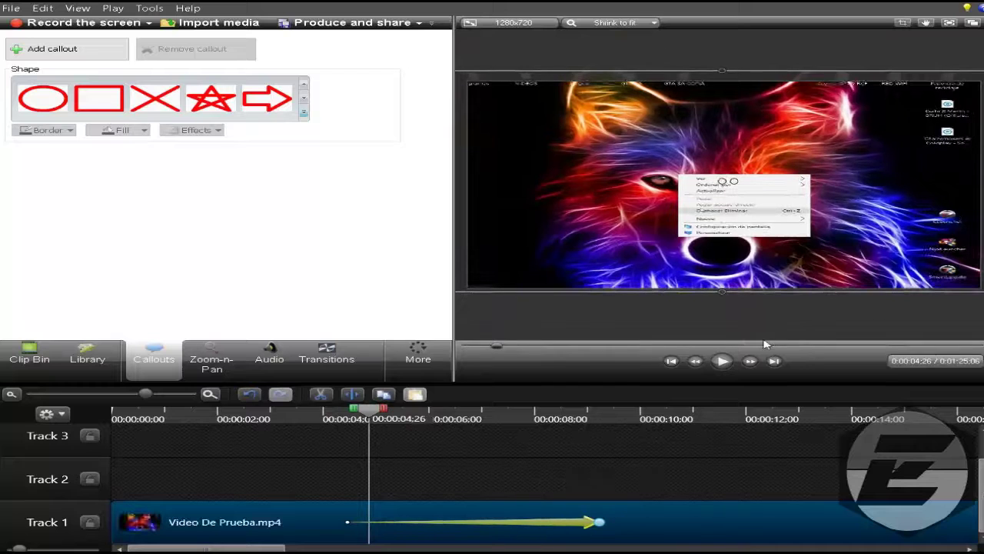
pyautogui.click(723, 361)
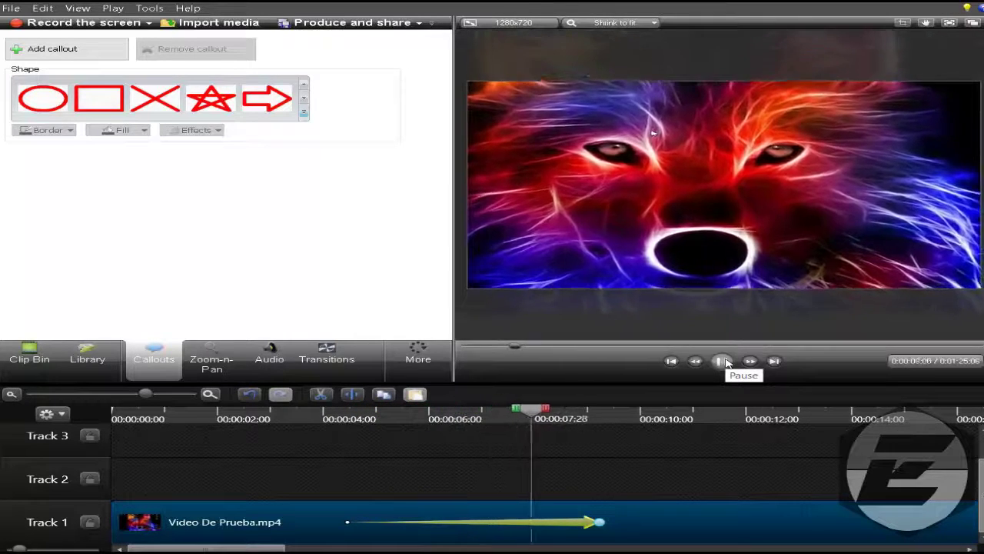
pyautogui.click(725, 361)
pyautogui.click(583, 457)
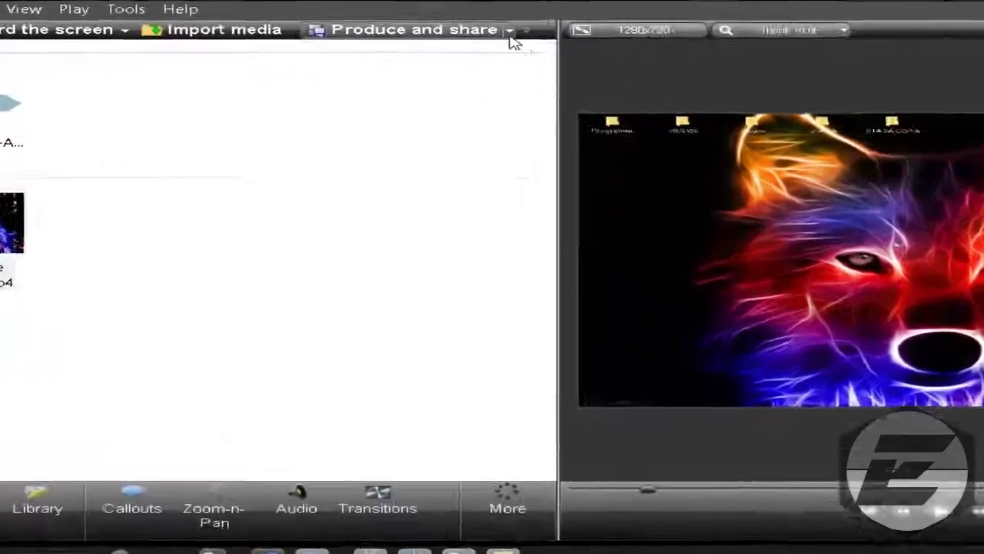
# Step: Start producing the project with the preset MP4 only (up to 720p) and continue to the file name and folder settings
pyautogui.click(421, 23)
pyautogui.click(473, 38)
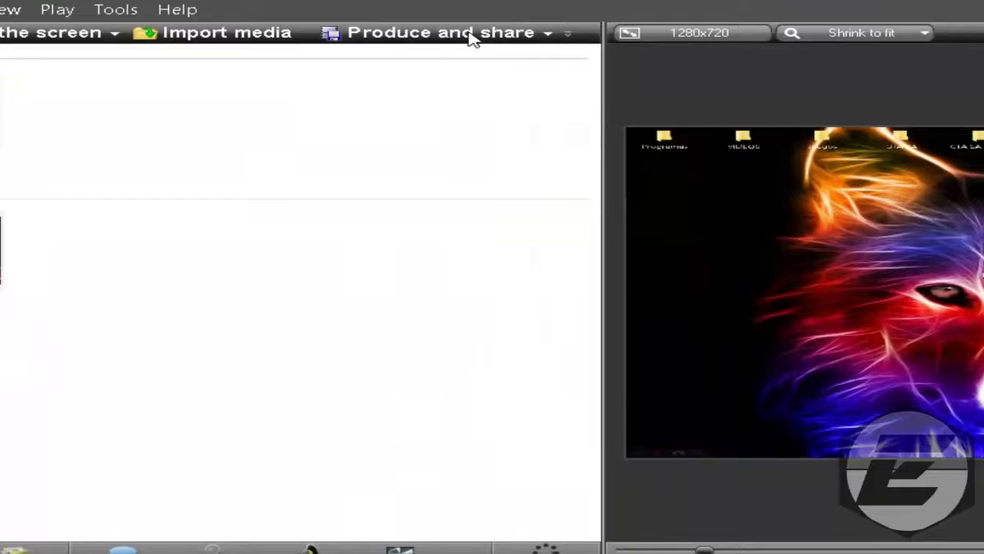
pyautogui.click(427, 39)
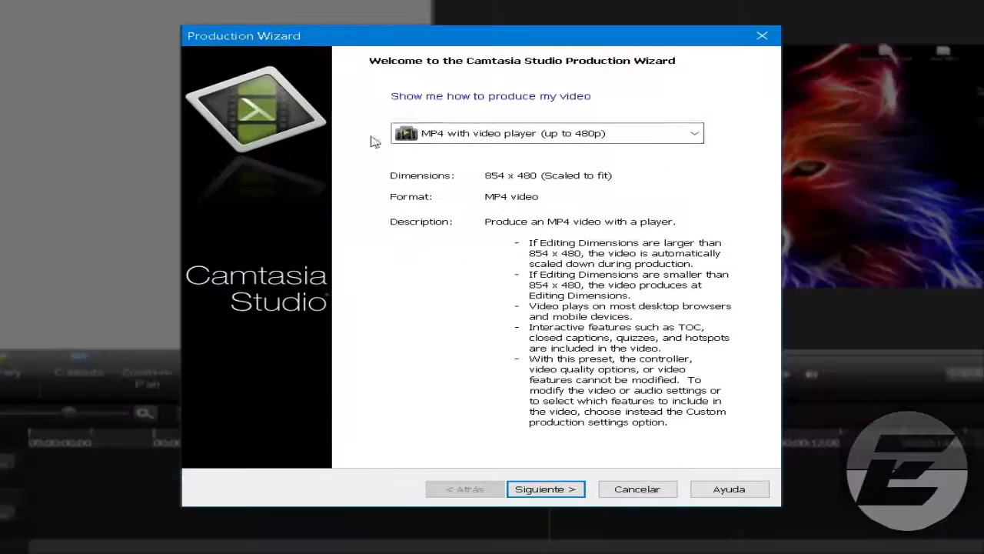
pyautogui.click(431, 135)
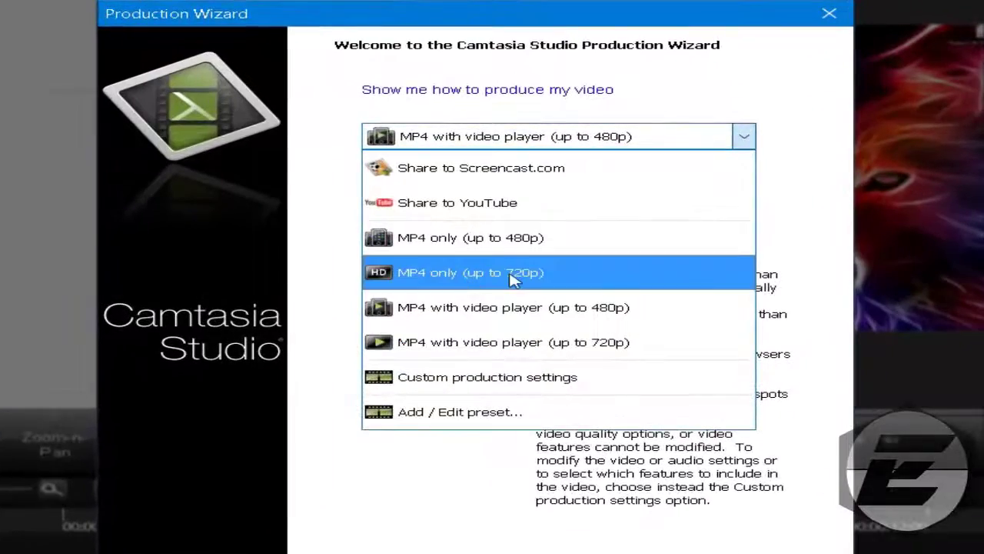
pyautogui.click(472, 241)
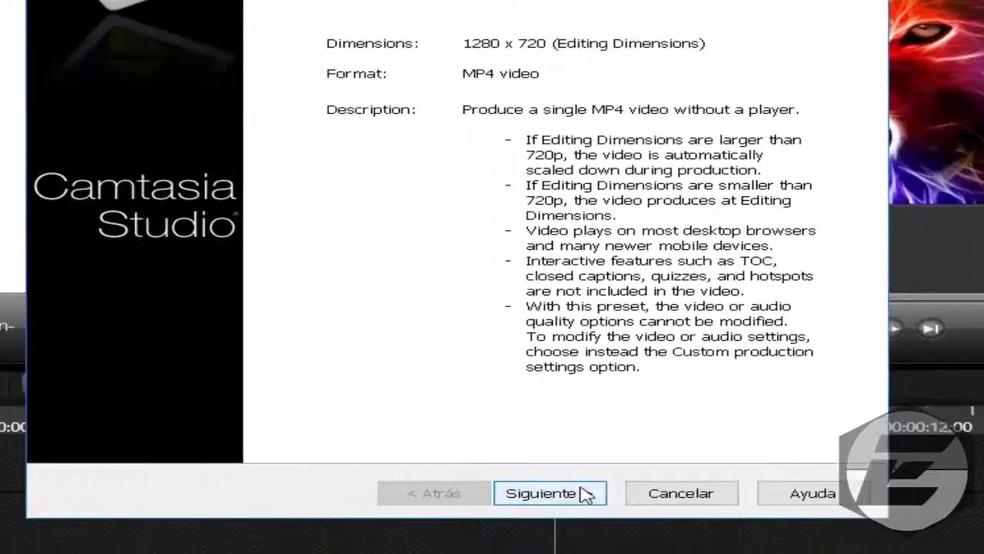
pyautogui.click(582, 494)
# Step: Produce the video under the name video de pruba in the Desktop folder
pyautogui.click(233, 66)
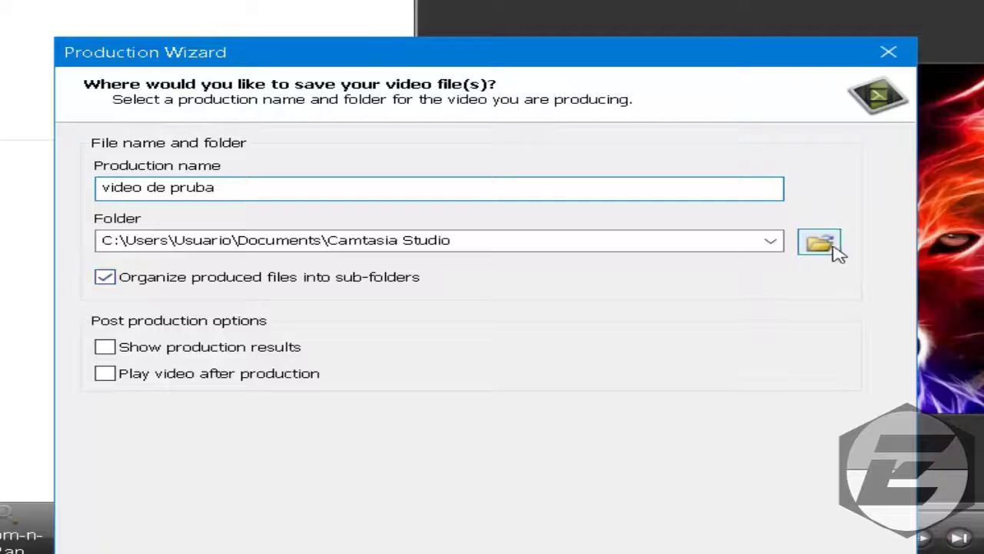
pyautogui.click(799, 245)
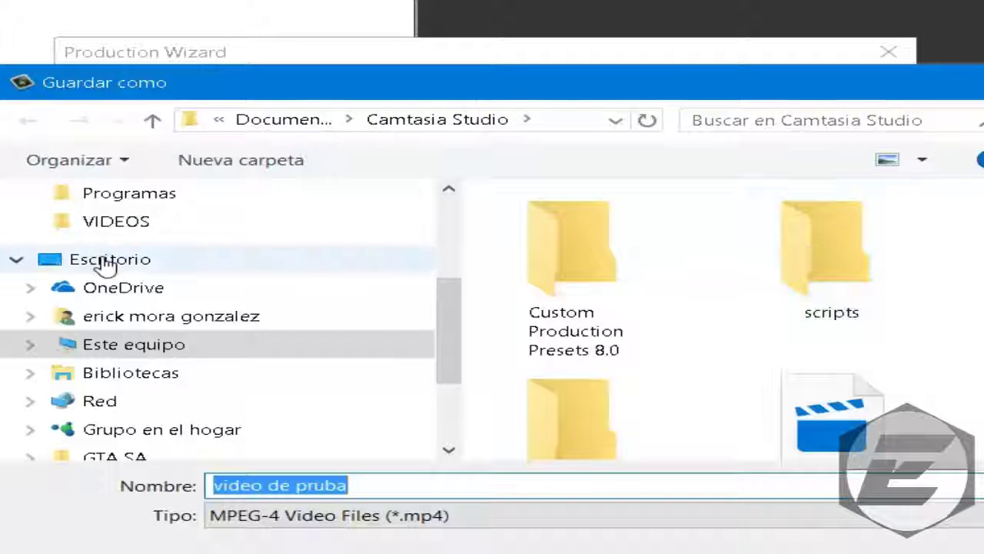
pyautogui.click(74, 259)
pyautogui.press('Return')
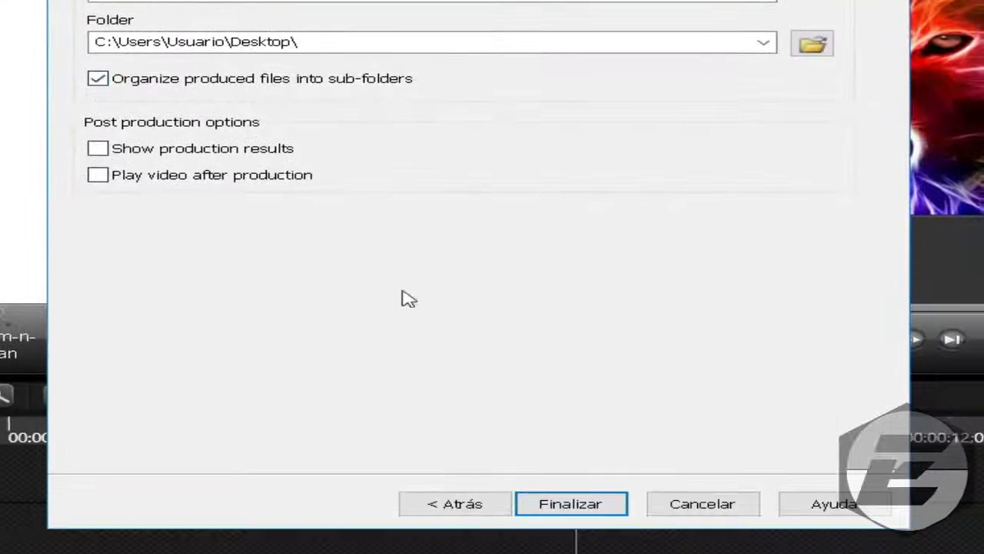
pyautogui.click(611, 513)
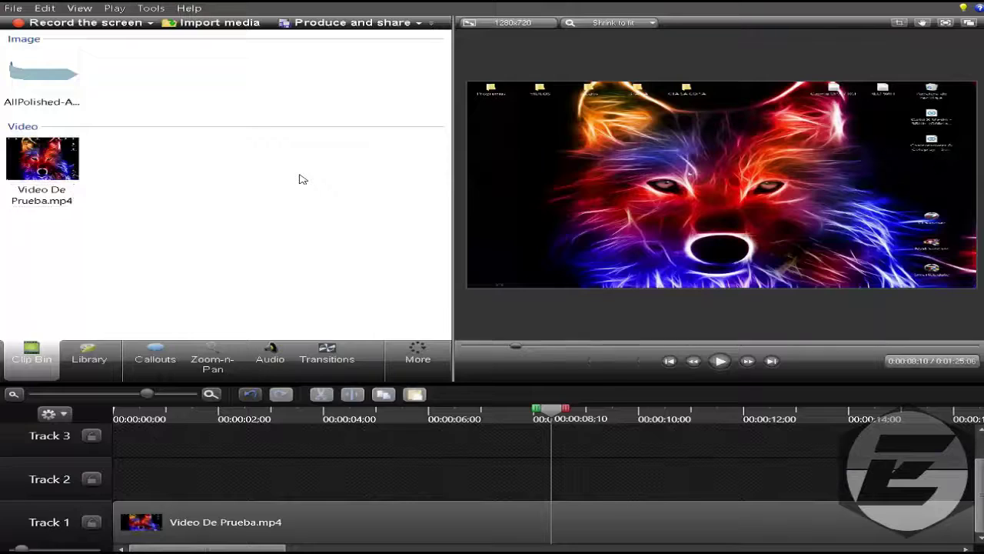
# Step: Switch to File Explorer and play the produced video from the video de pruba folder
pyautogui.press('super')
pyautogui.press('super')
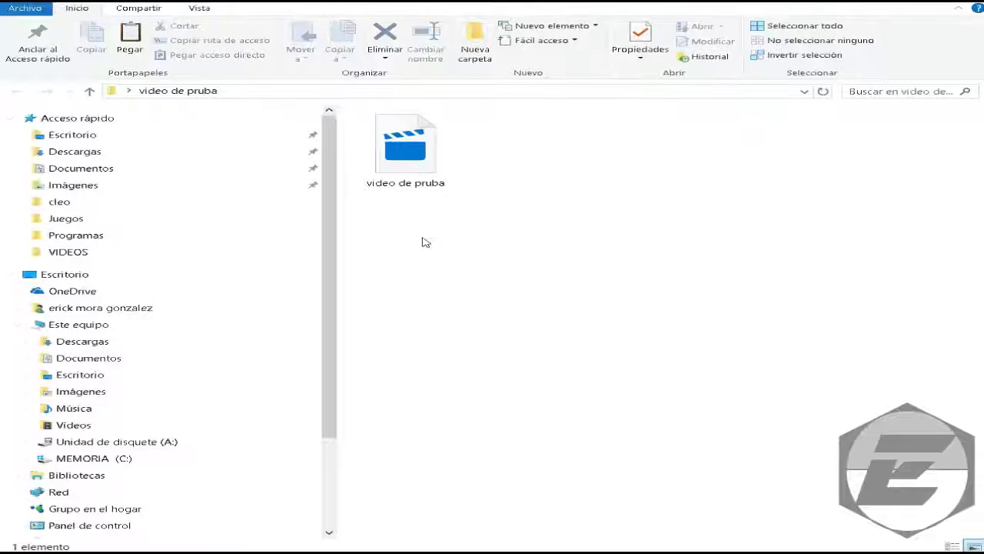
pyautogui.click(425, 178)
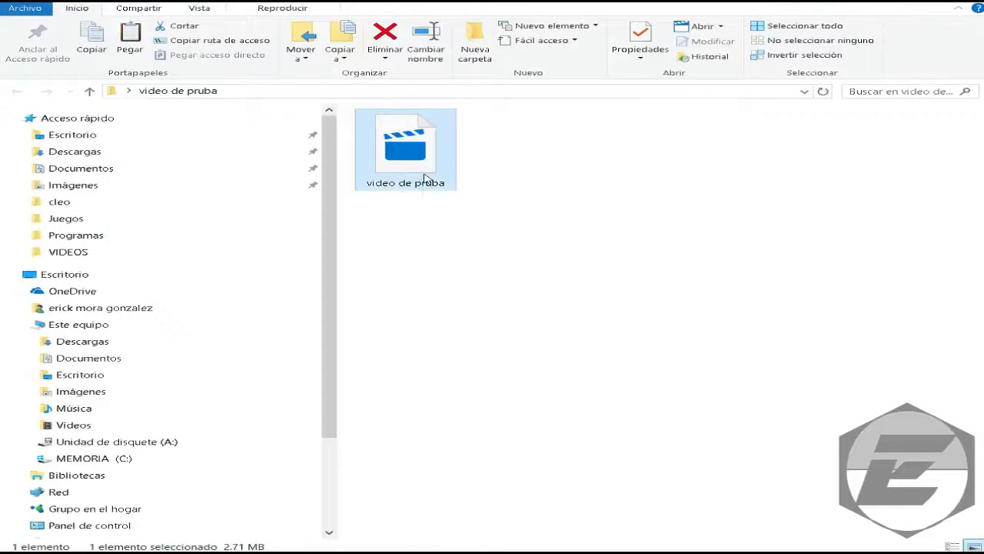
pyautogui.doubleClick(425, 178)
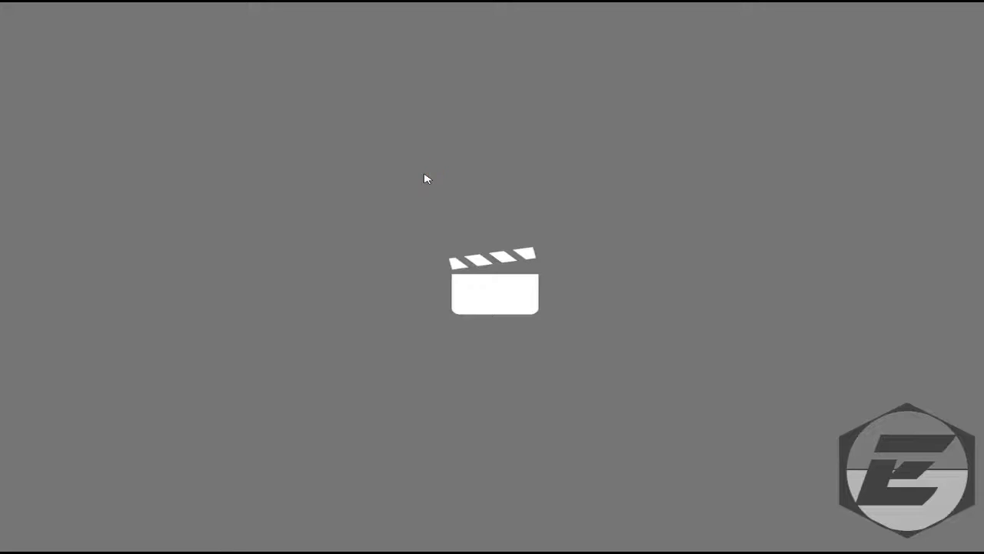